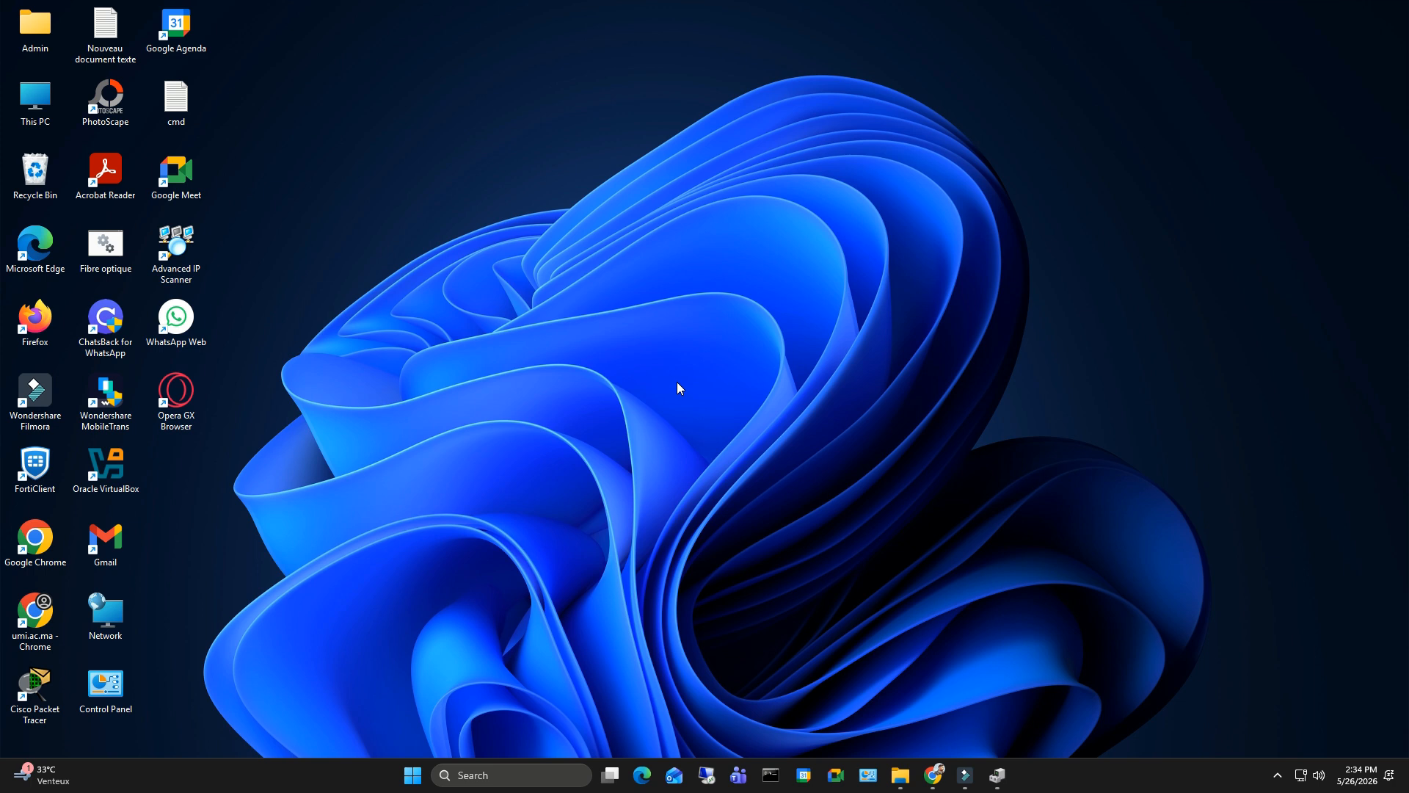
# - Open File Explorer and go to the C:\Windows\SoftwareDistribution\Download folder
pyautogui.click(477, 774)
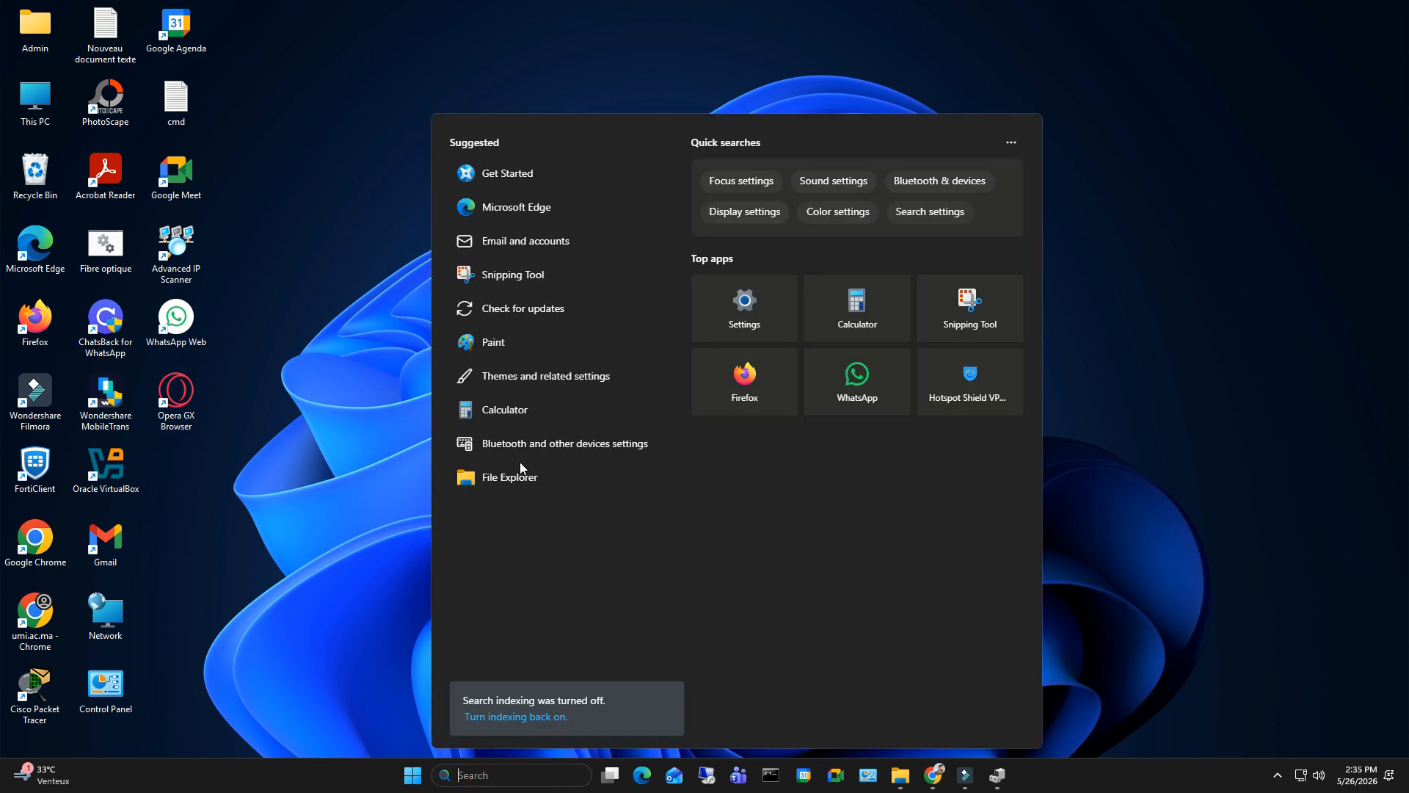
pyautogui.click(516, 477)
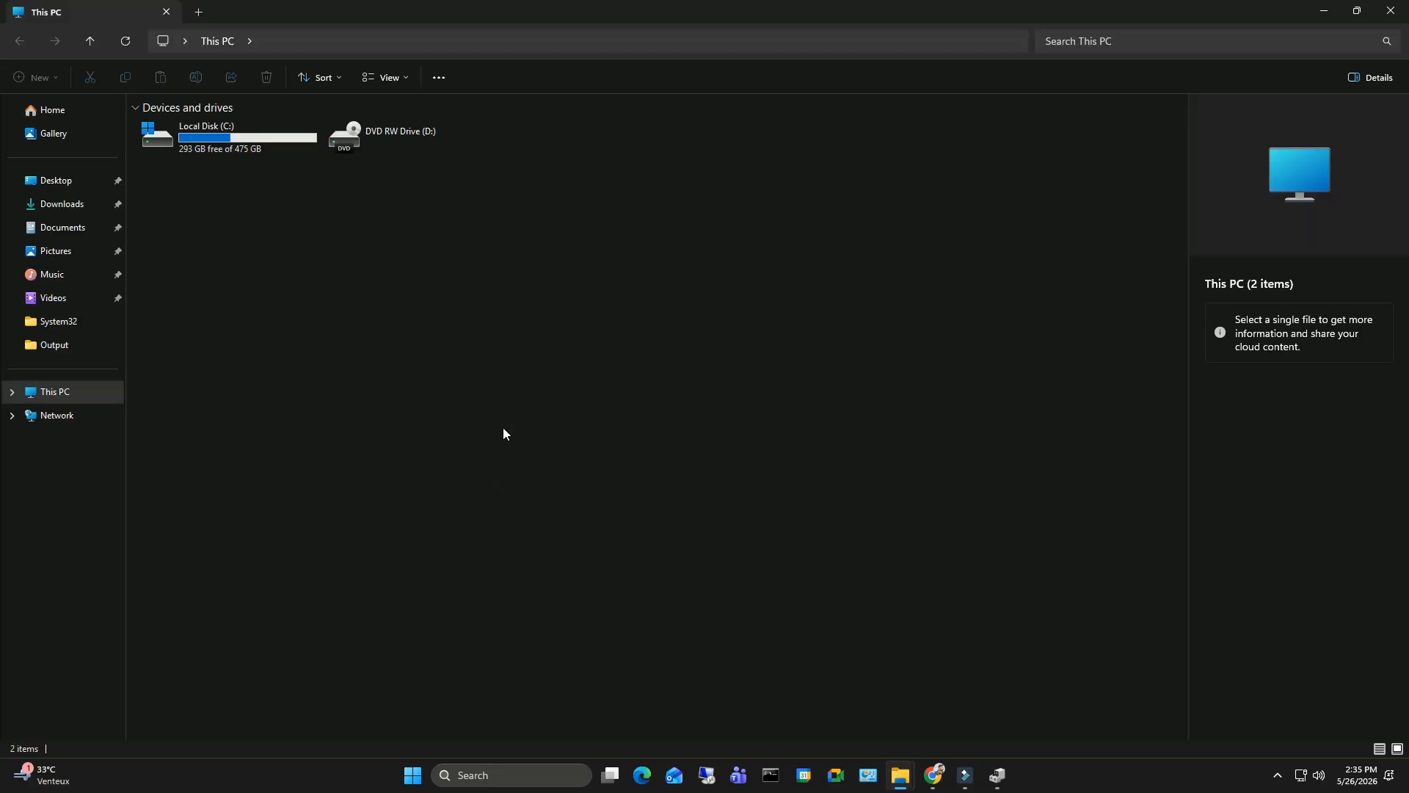
pyautogui.doubleClick(262, 138)
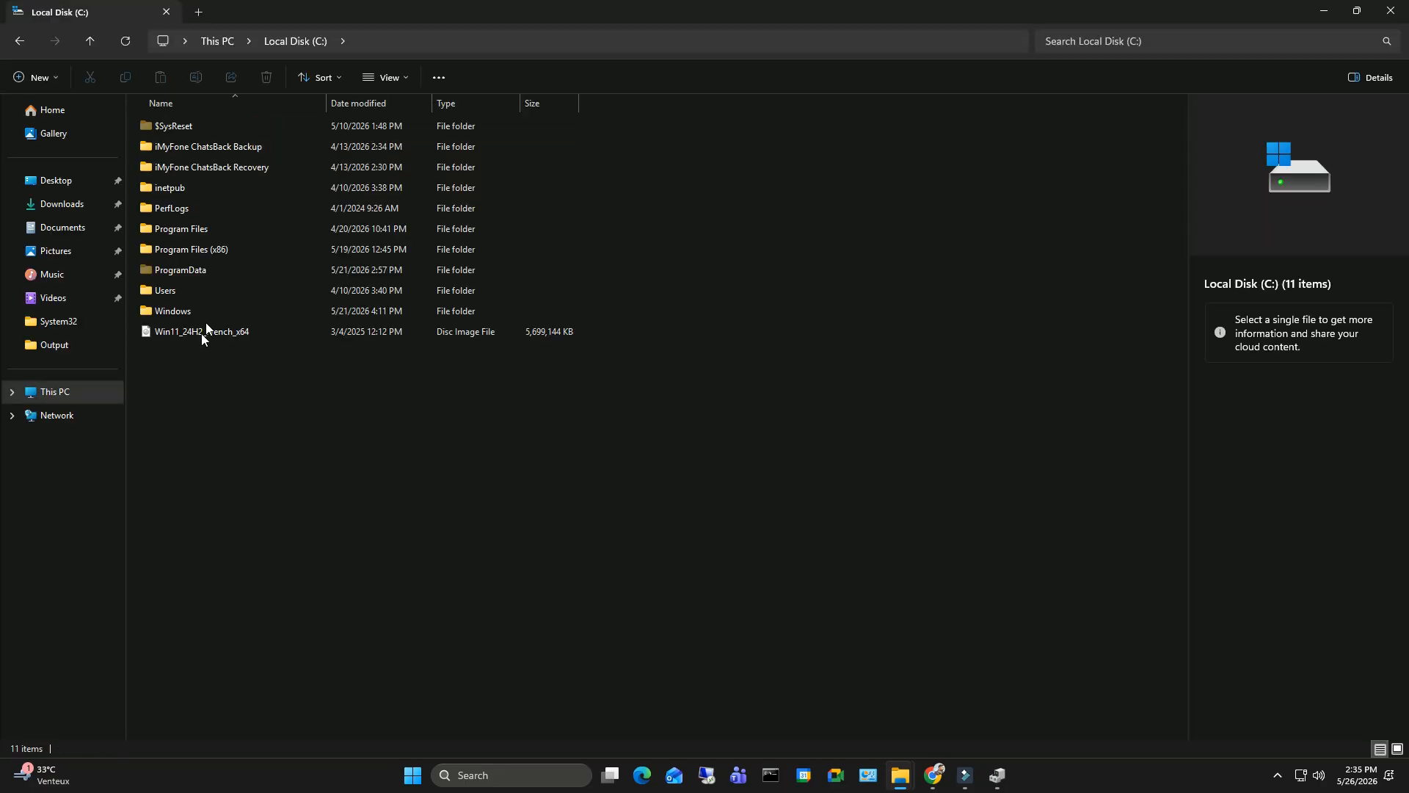
pyautogui.doubleClick(172, 311)
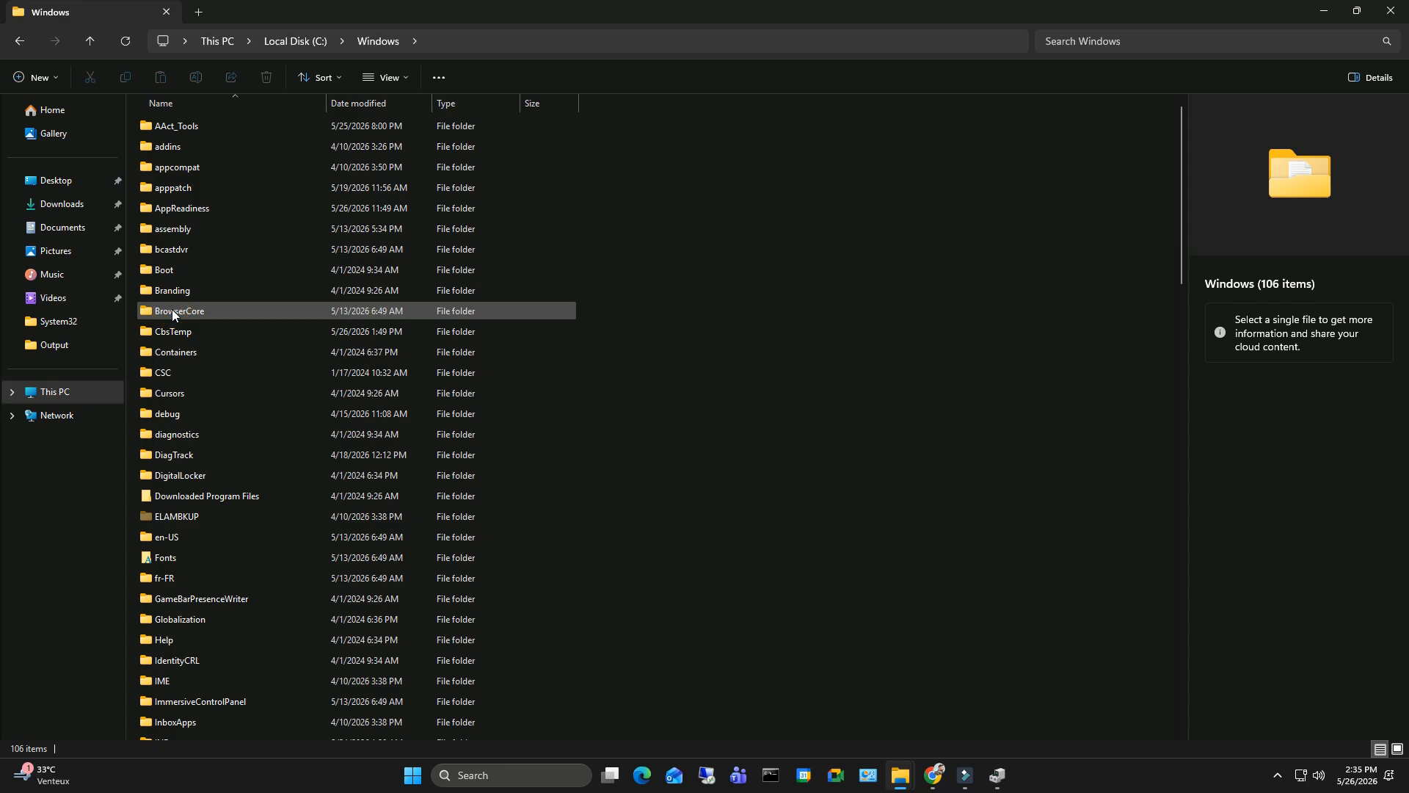
pyautogui.scroll(-7, 184, 356)
pyautogui.scroll(-8, 185, 359)
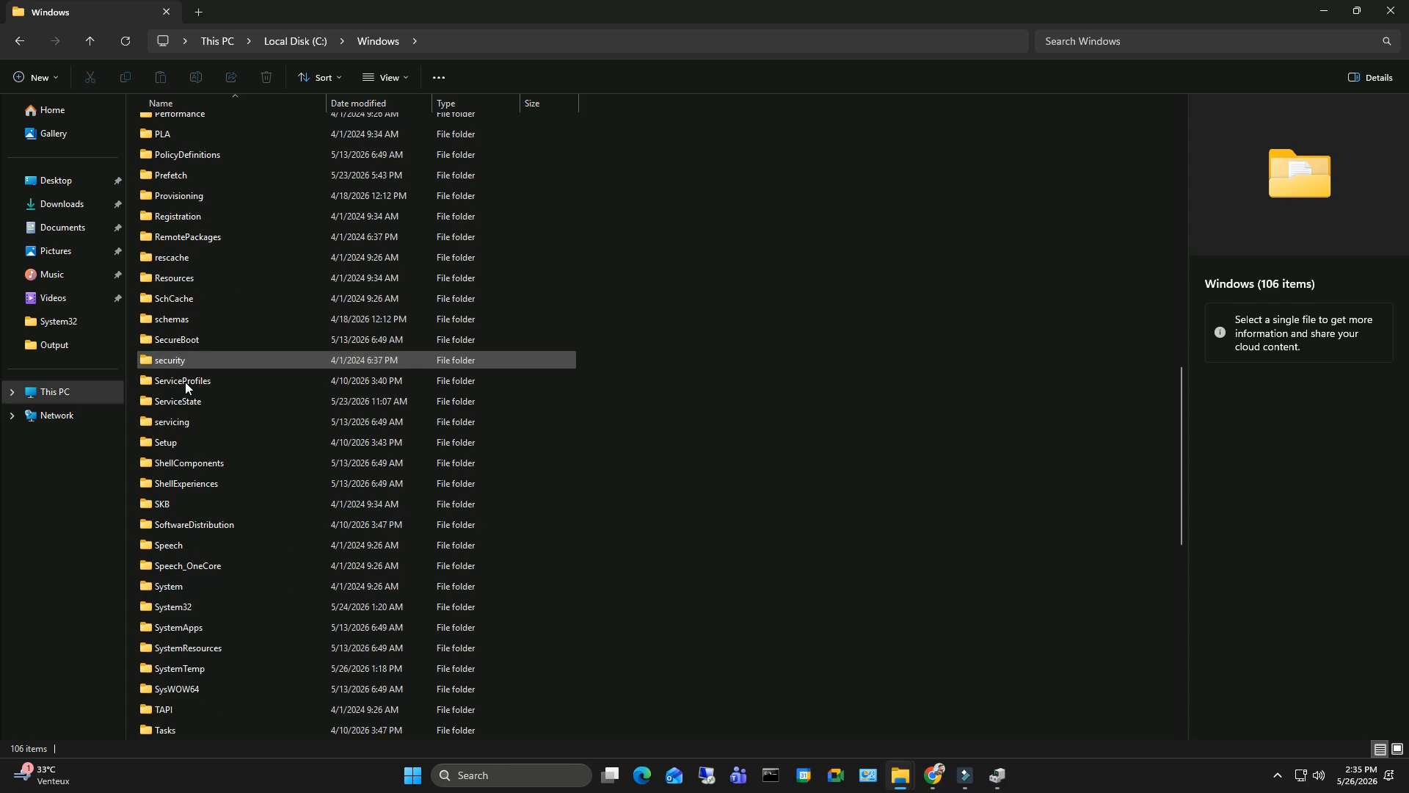
pyautogui.doubleClick(200, 524)
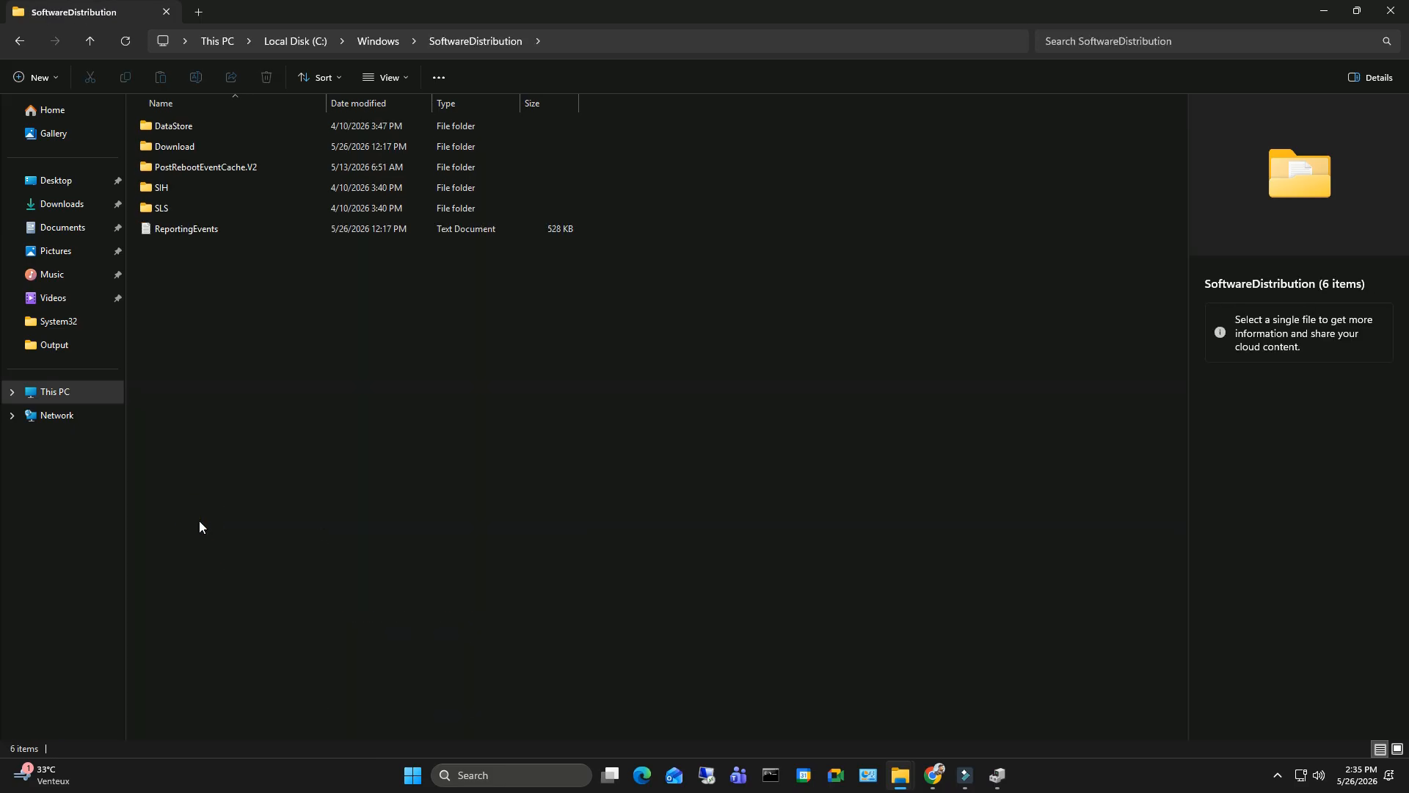
pyautogui.doubleClick(176, 146)
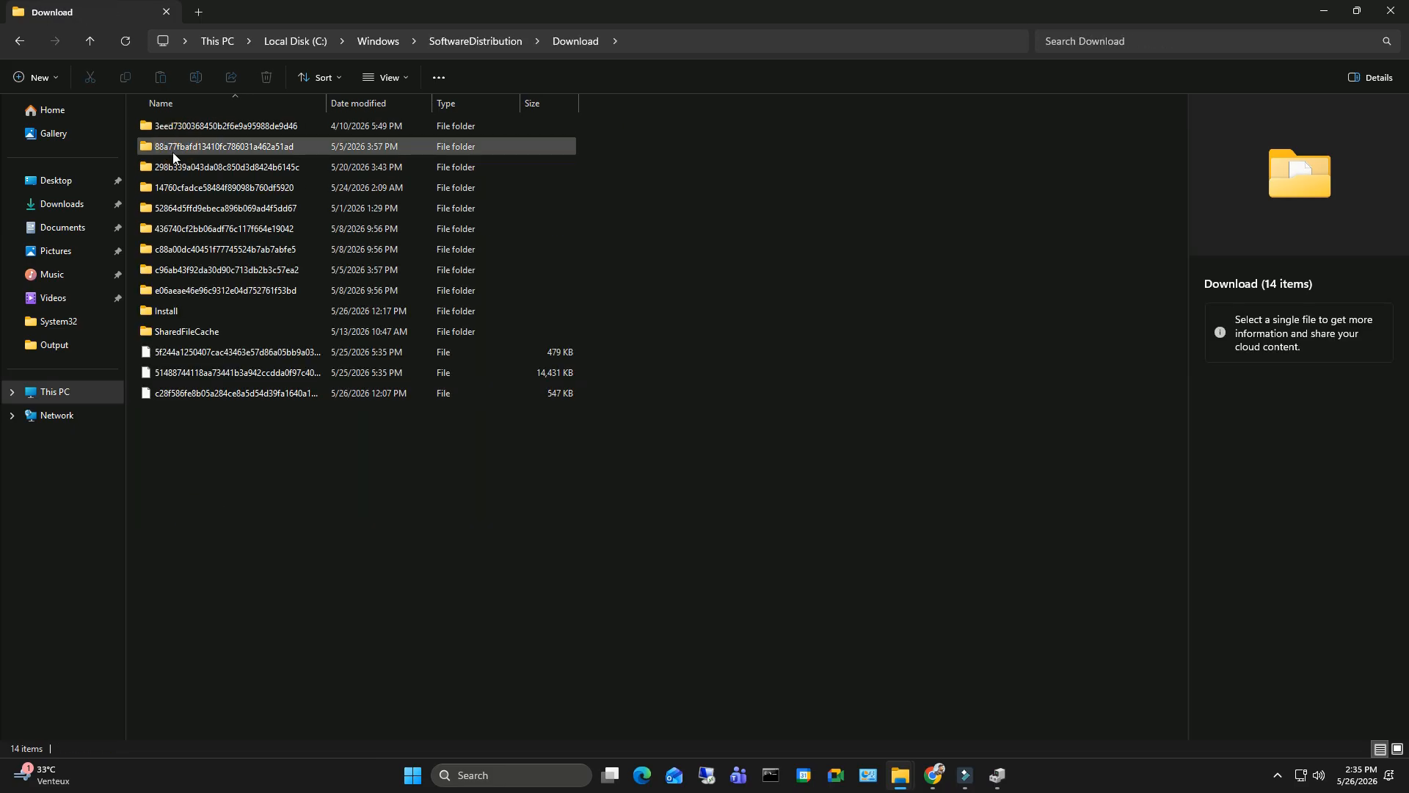
# - Permanently delete everything in the Download folder, granting administrator permission for all current items
pyautogui.moveTo(198, 497); pyautogui.dragTo(556, 122)
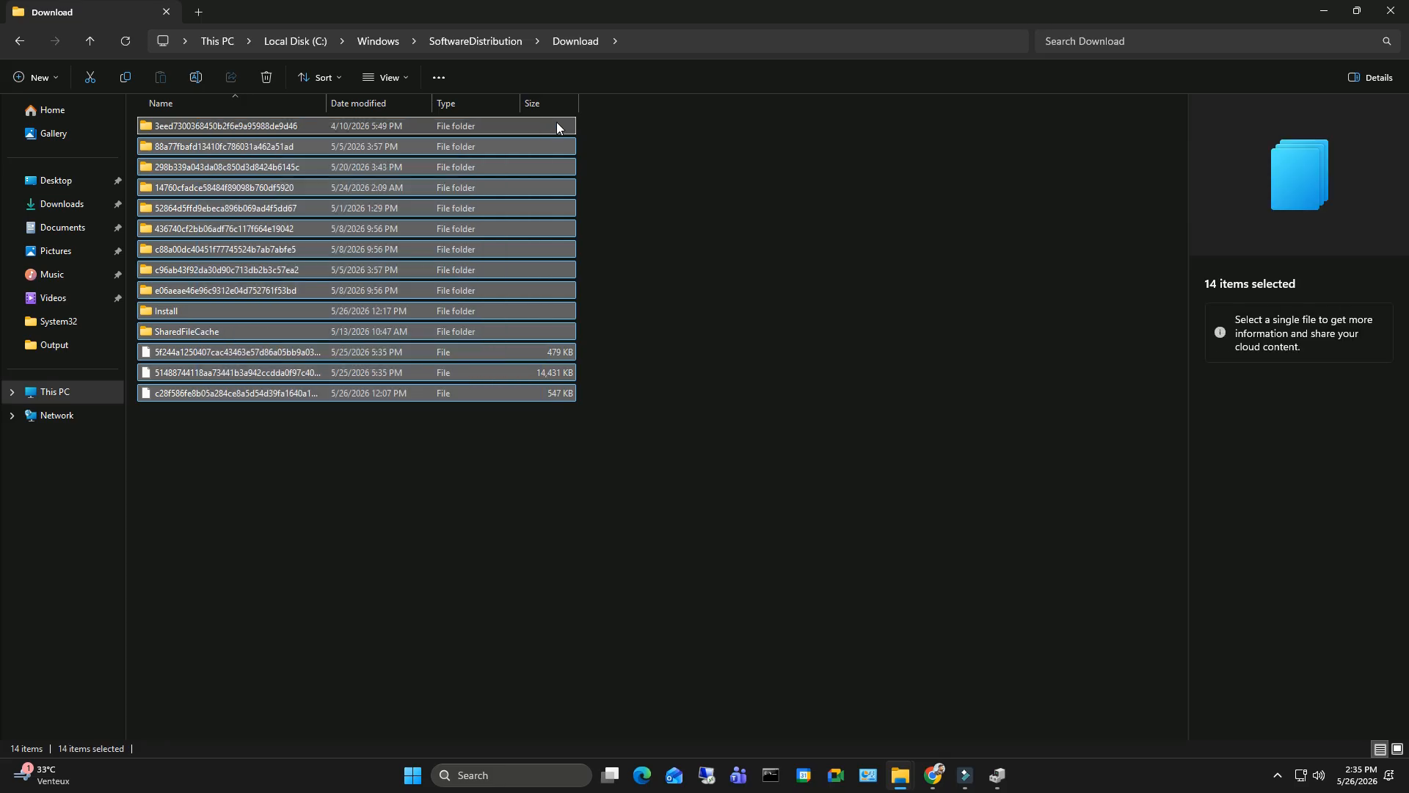
pyautogui.hotkey('shift', 'Delete')
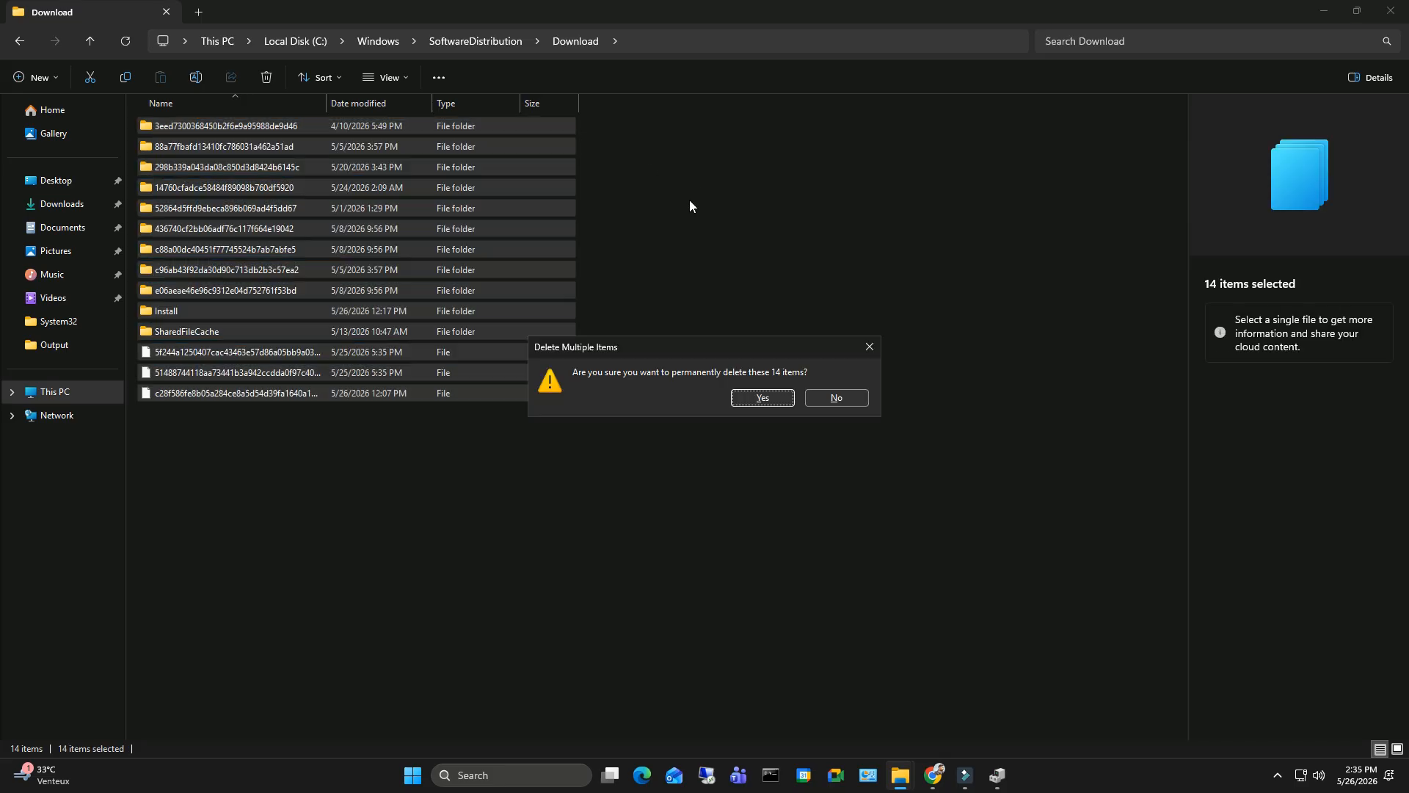
pyautogui.press('Return')
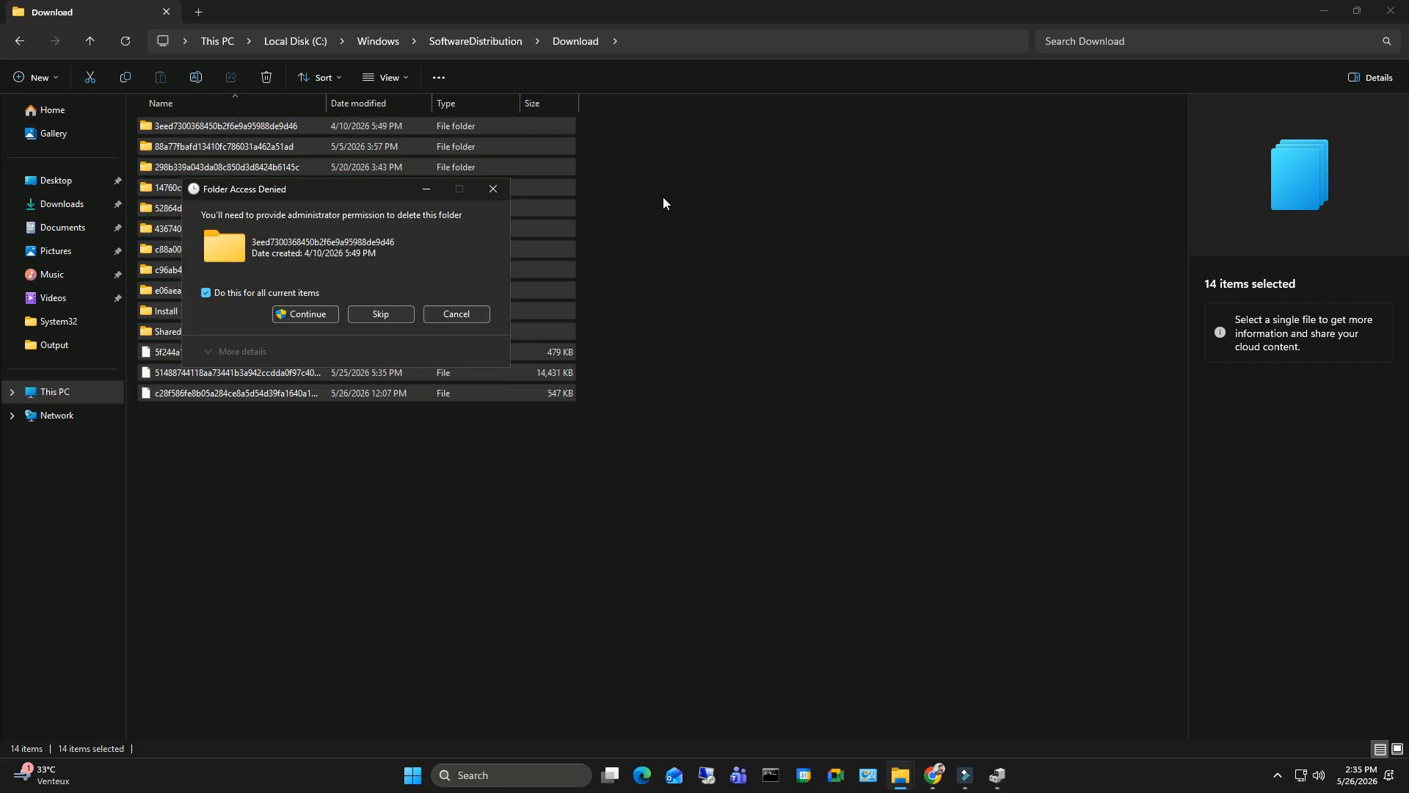
pyautogui.click(307, 318)
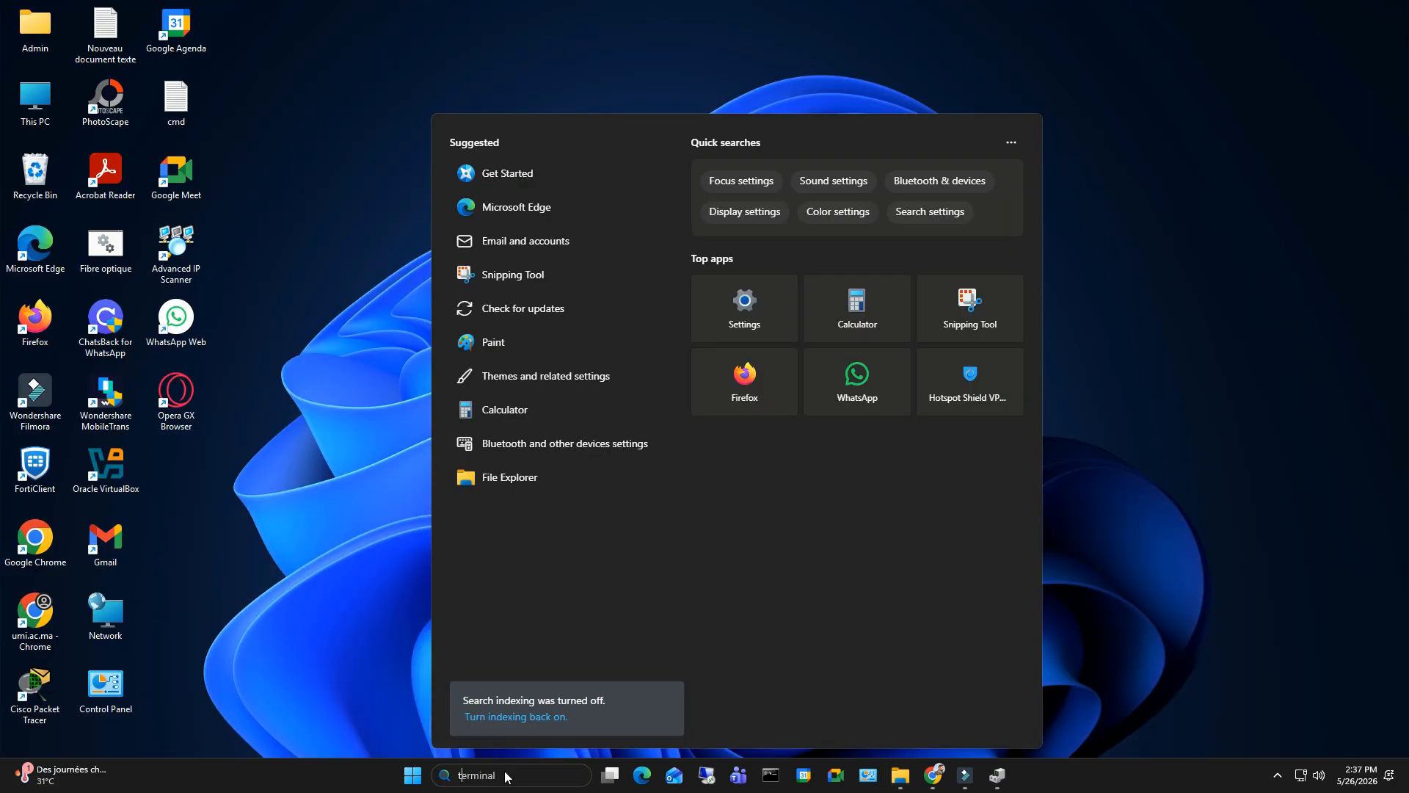
# - Find the Windows troubleshoot settings and run the Windows Update troubleshooter from the other troubleshooters
pyautogui.write('tro')
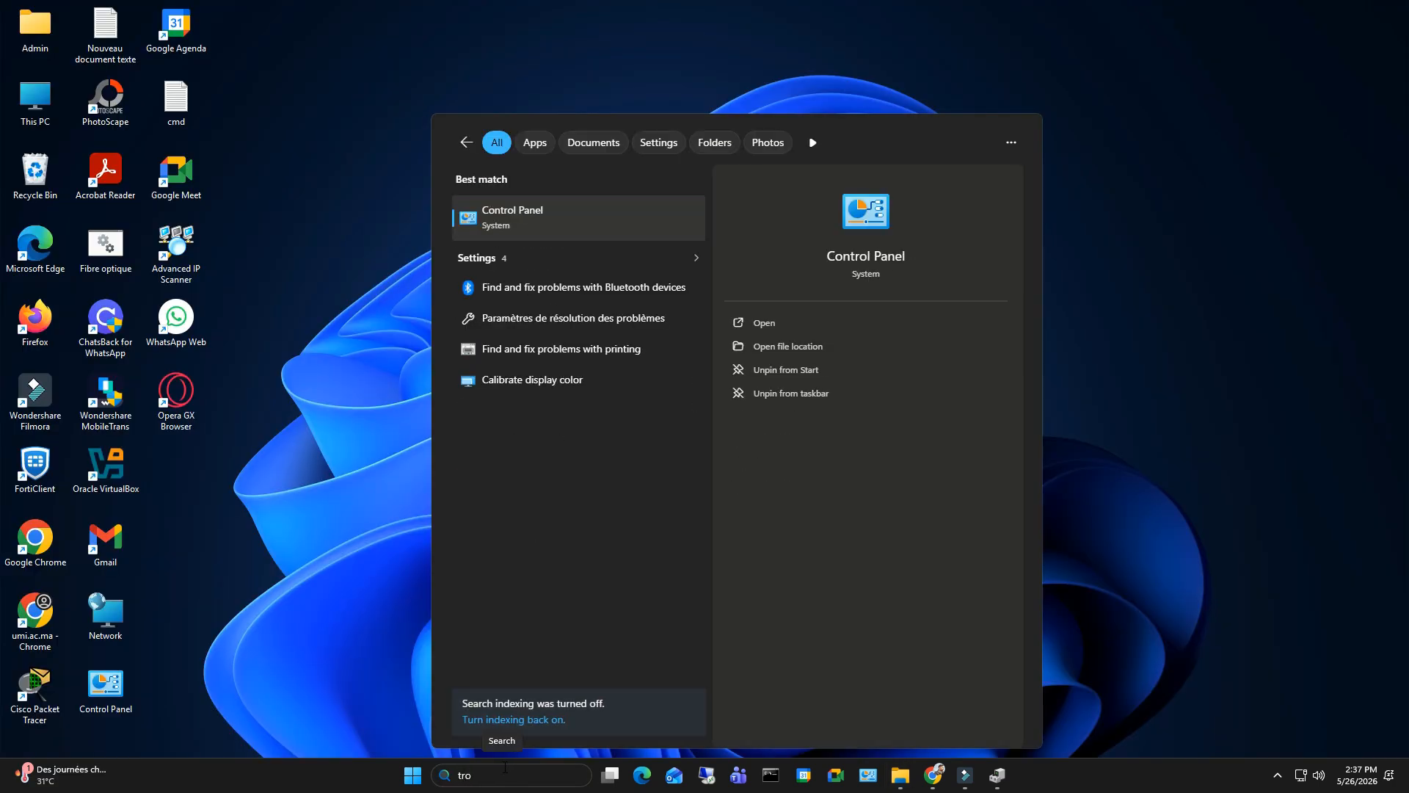
pyautogui.write('u')
pyautogui.click(574, 220)
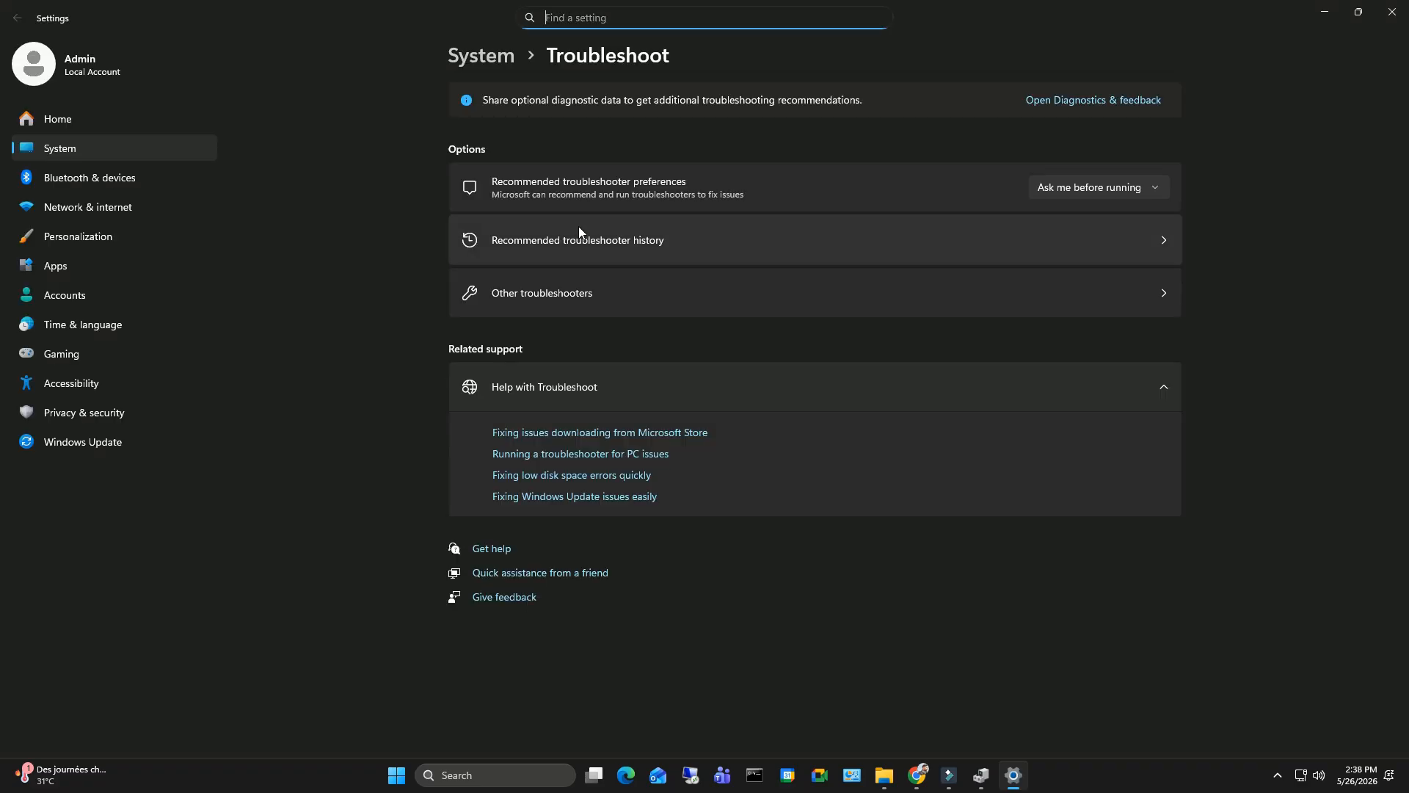
pyautogui.click(574, 300)
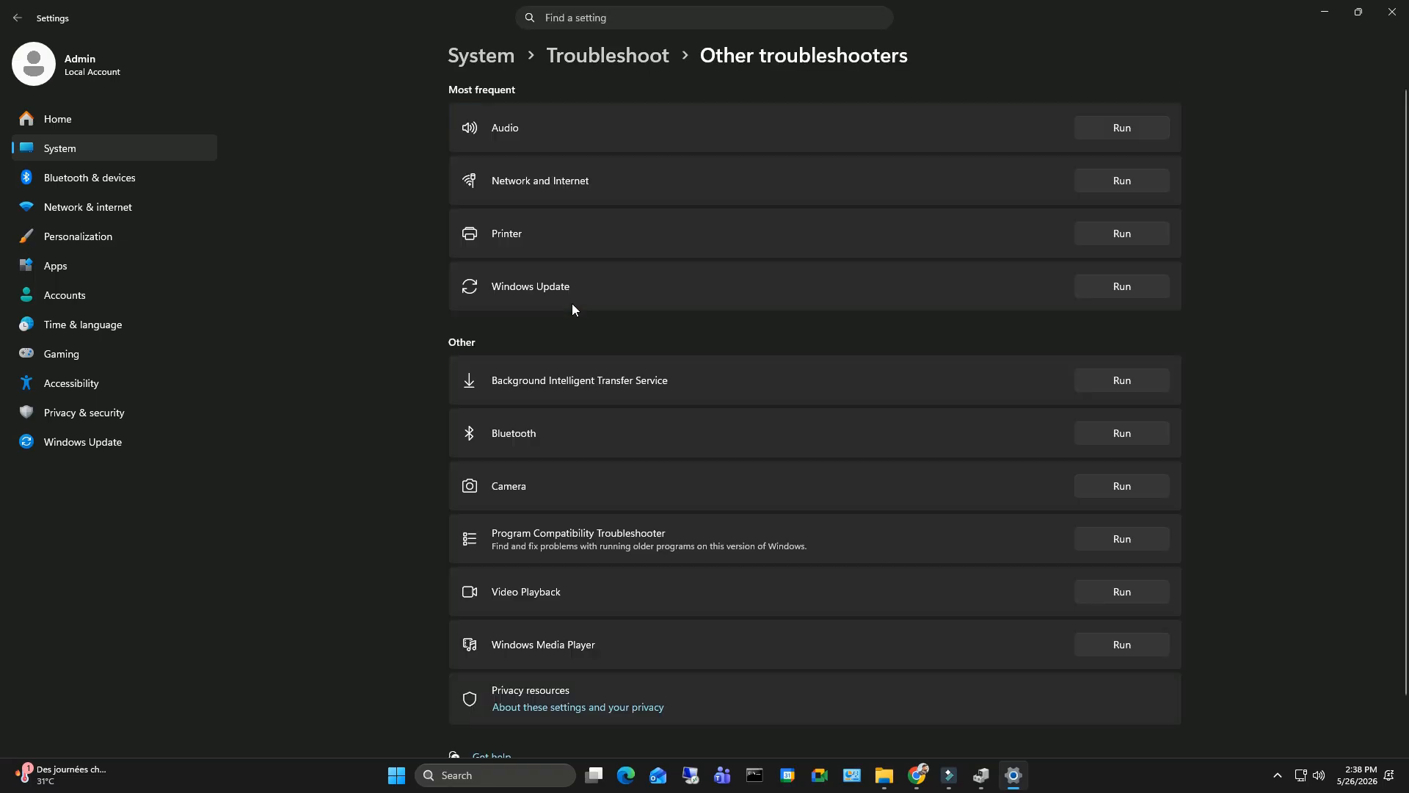
pyautogui.click(1121, 288)
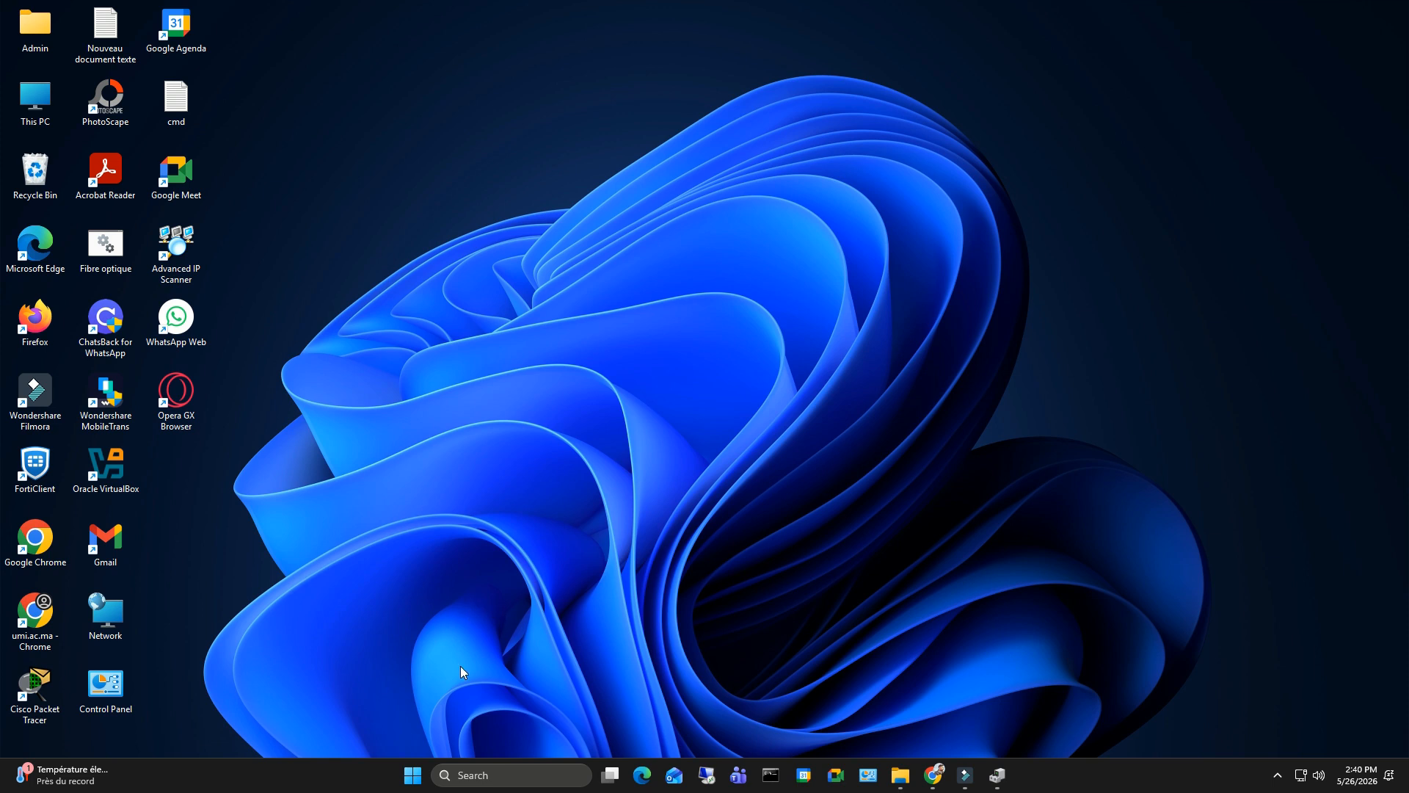
# - Launch Disk Cleanup for drive C: by running the cleanmgr command
pyautogui.rightClick(413, 775)
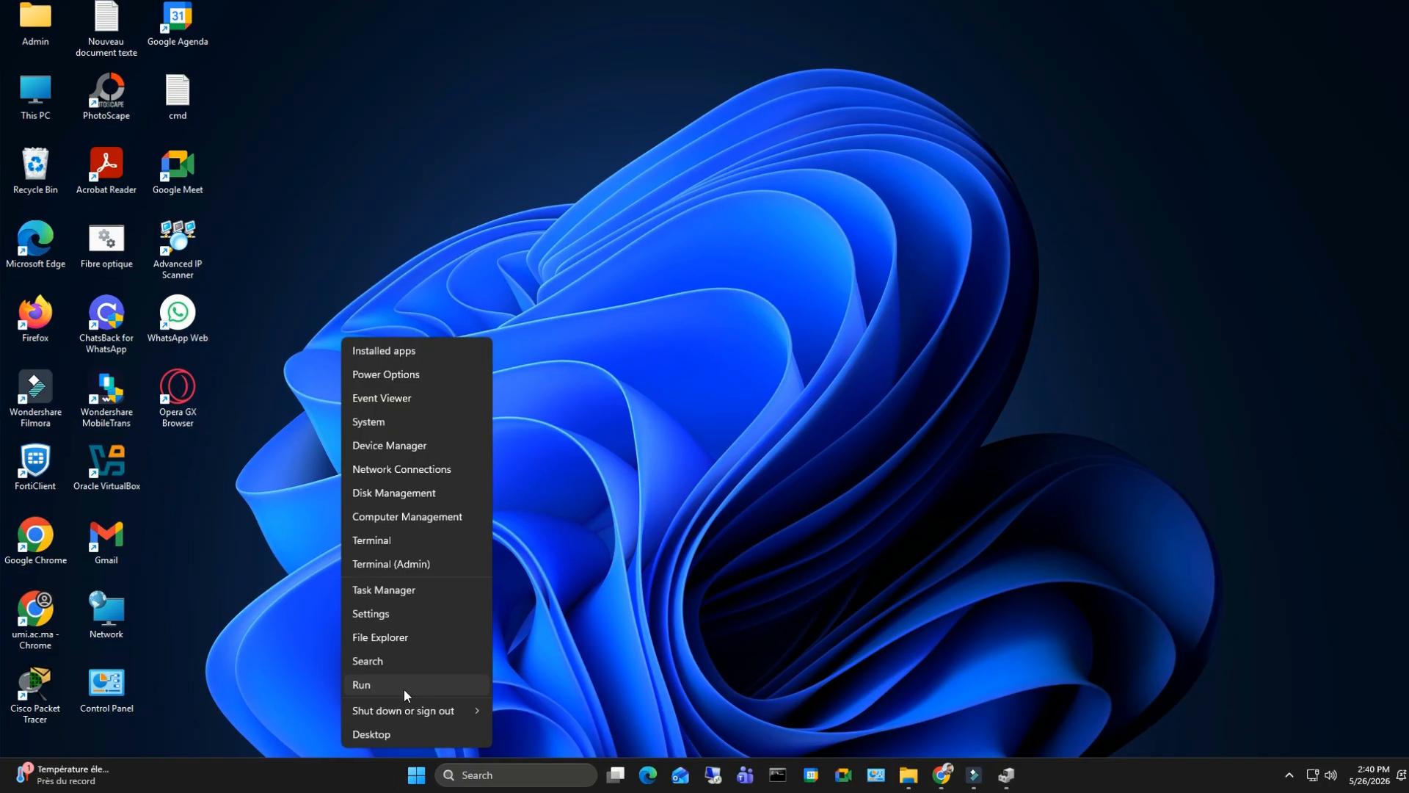
pyautogui.click(404, 686)
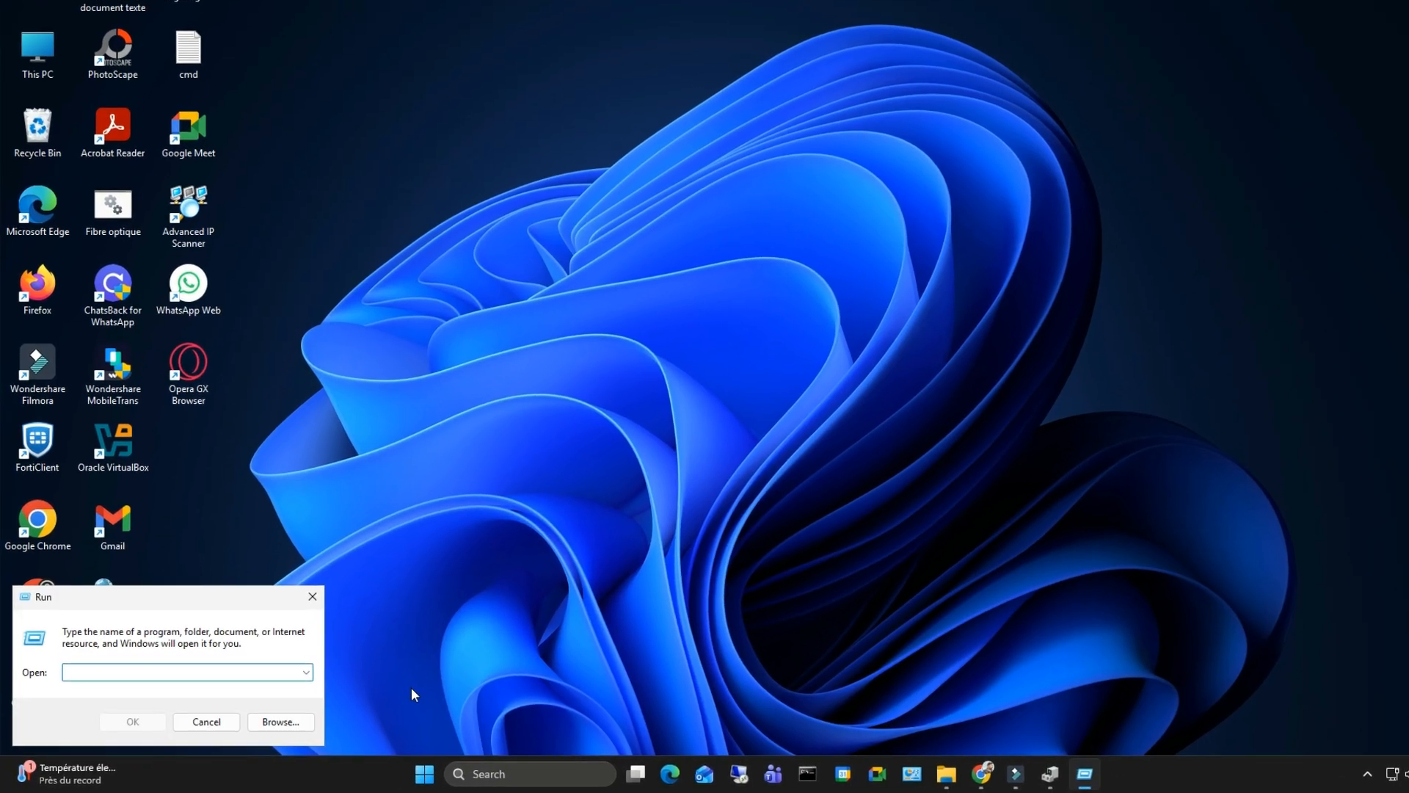
pyautogui.write('cl')
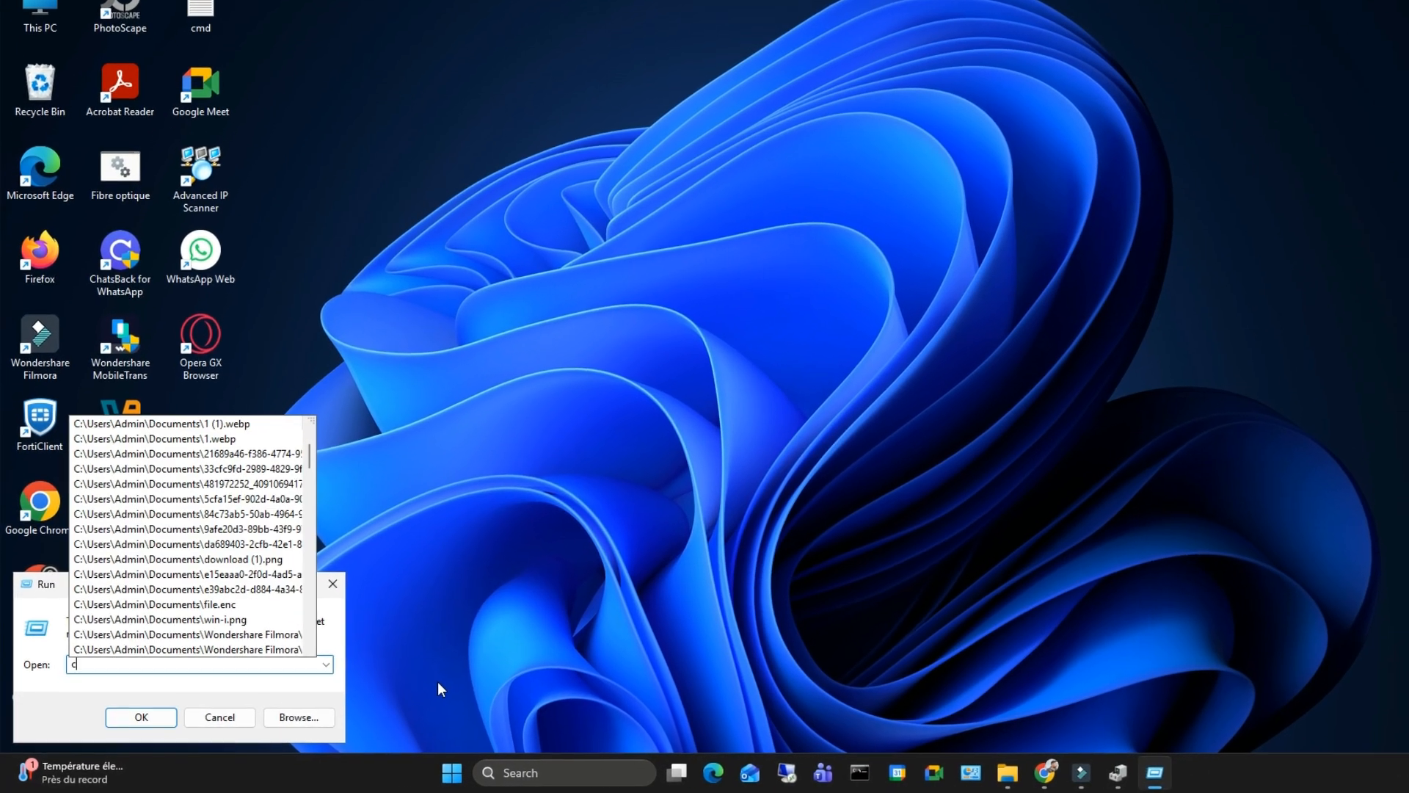
pyautogui.write('eanm')
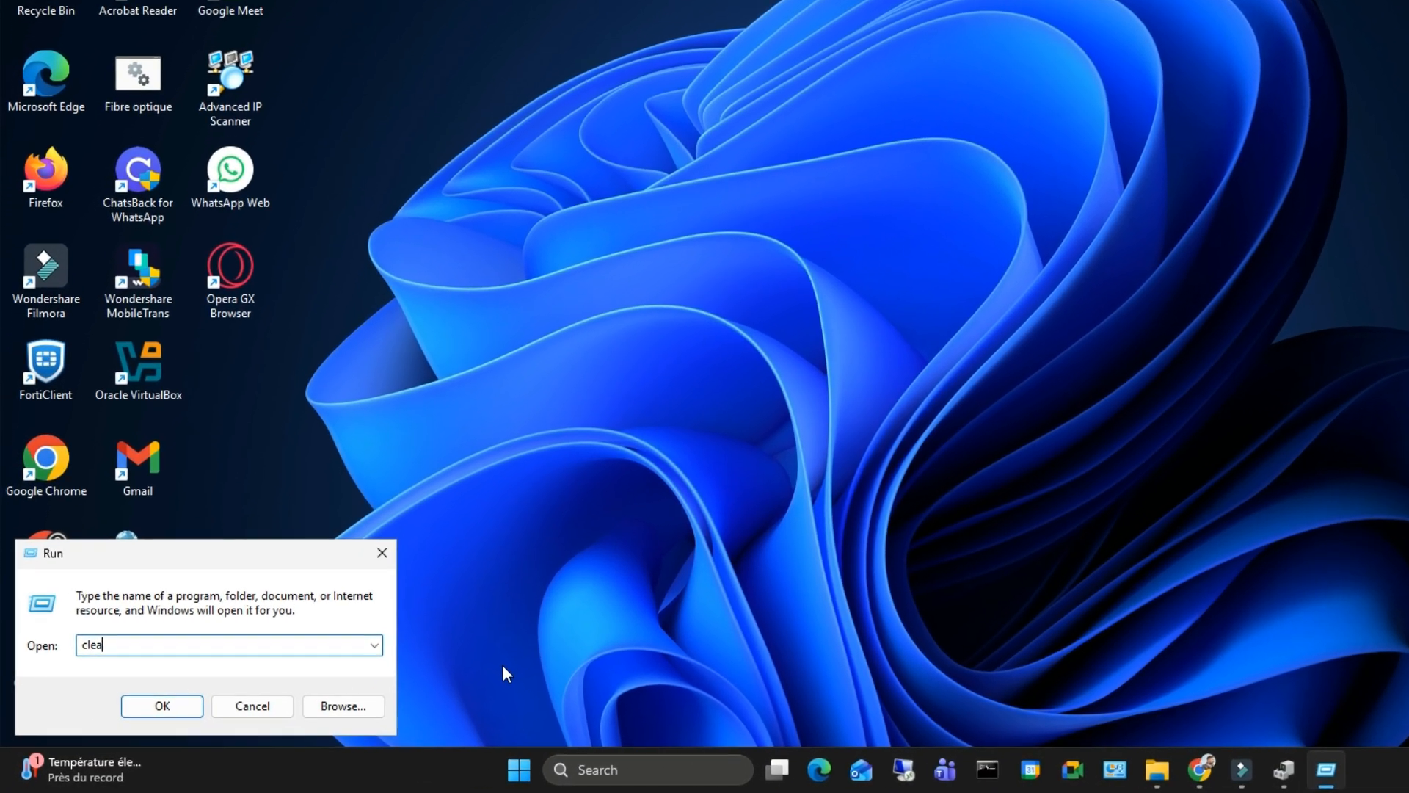
pyautogui.write('gr')
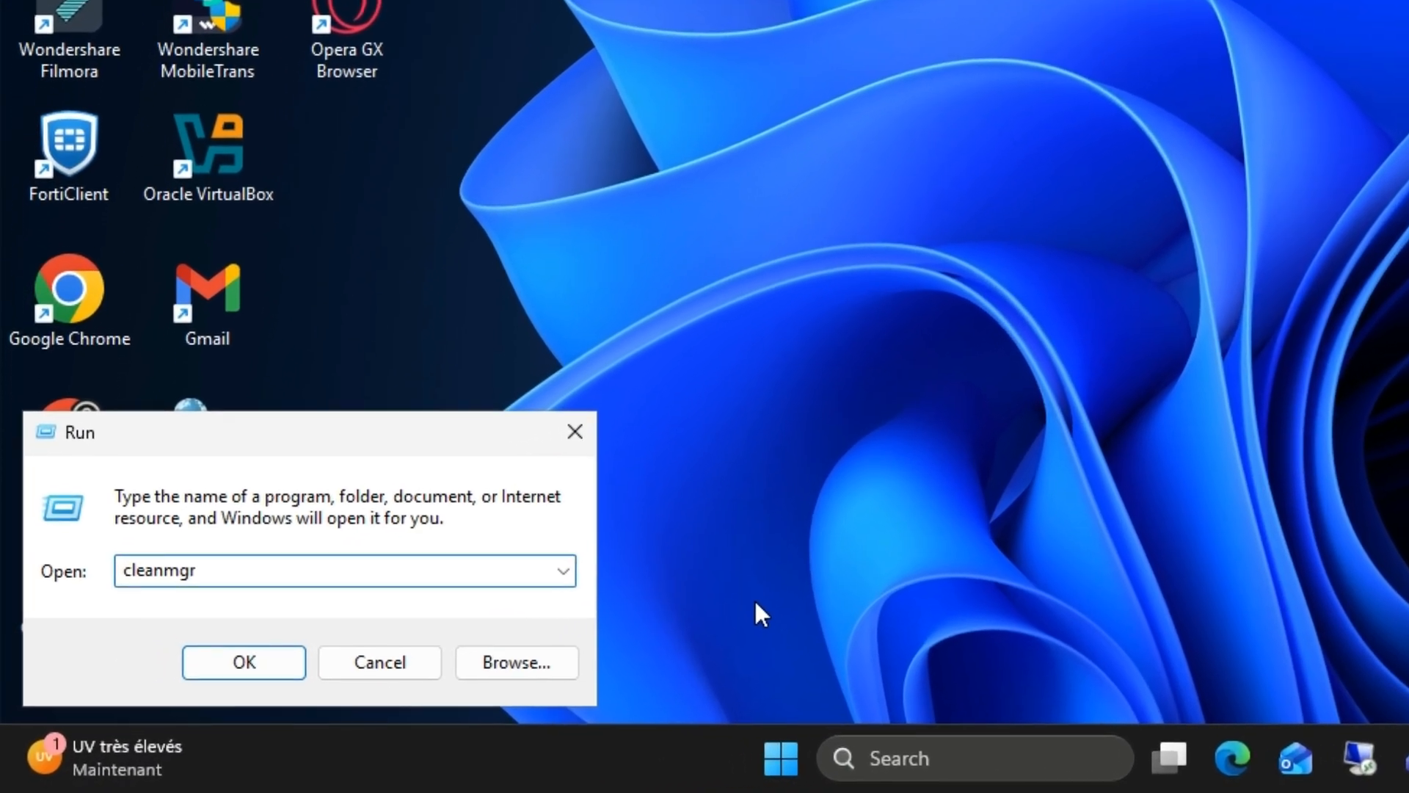
pyautogui.press('Return')
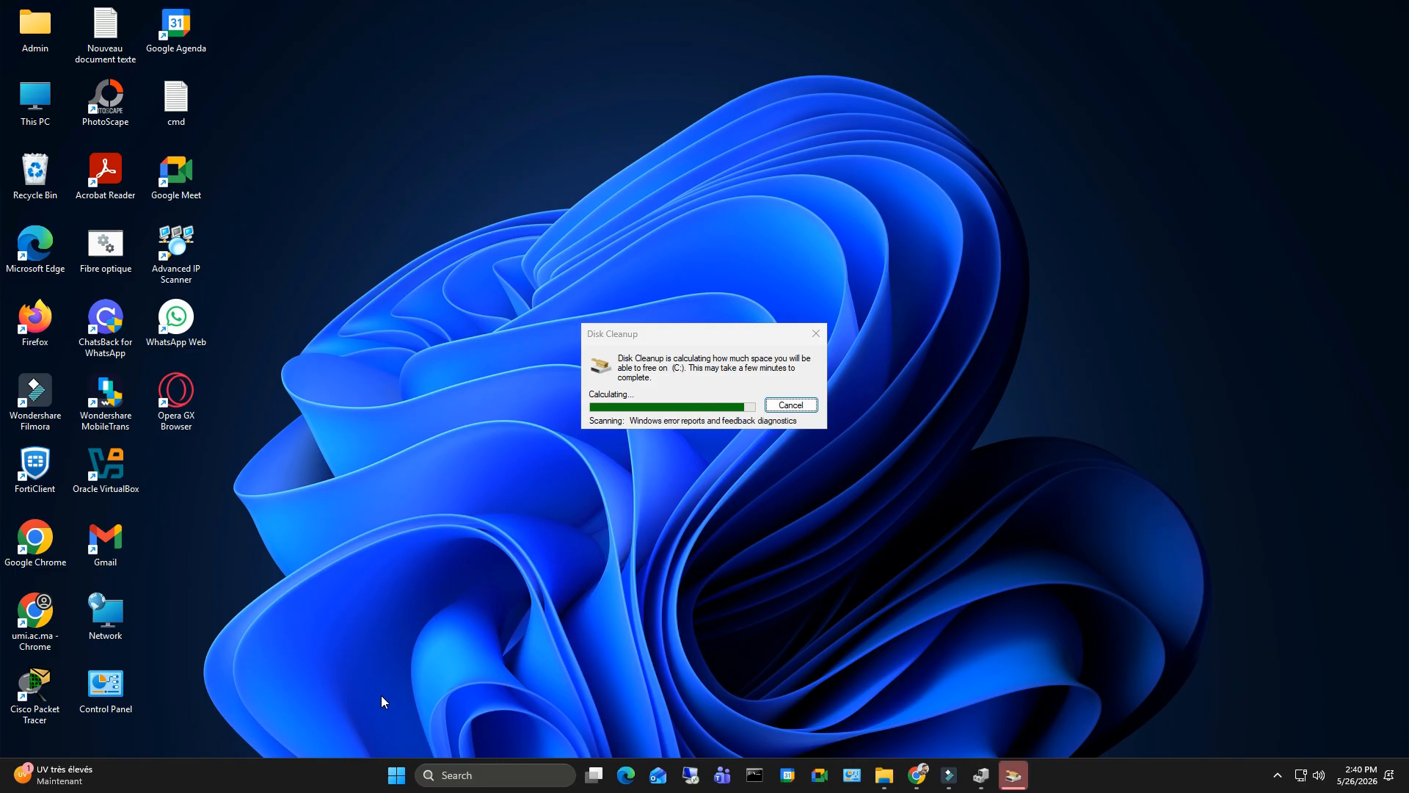
# - Mark DirectX Shader Cache, Delivery Optimization Files, Recycle Bin and Temporary files for deletion in Disk Cleanup
pyautogui.moveTo(370, 190); pyautogui.dragTo(691, 200)
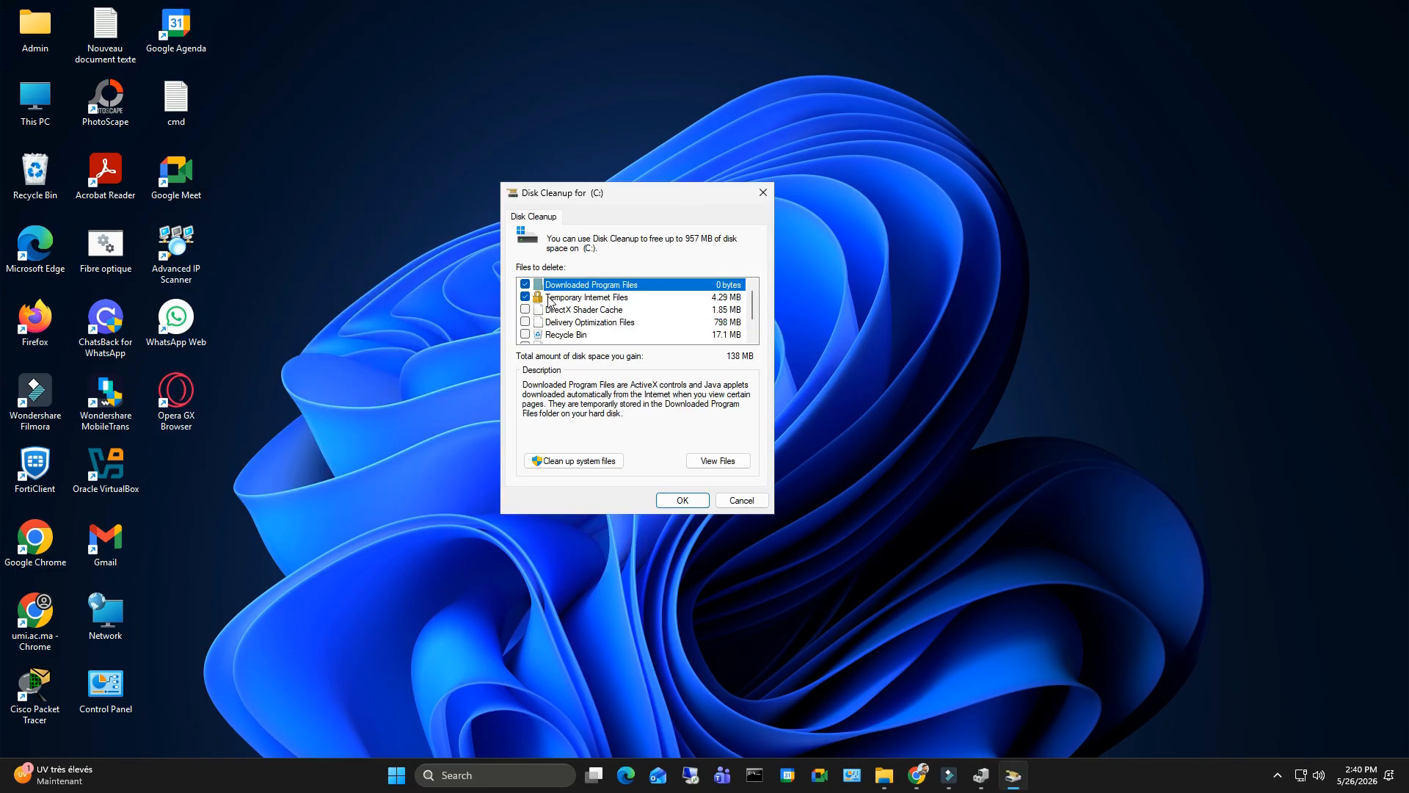
pyautogui.click(526, 310)
pyautogui.click(525, 322)
pyautogui.click(526, 334)
pyautogui.scroll(-1, 527, 327)
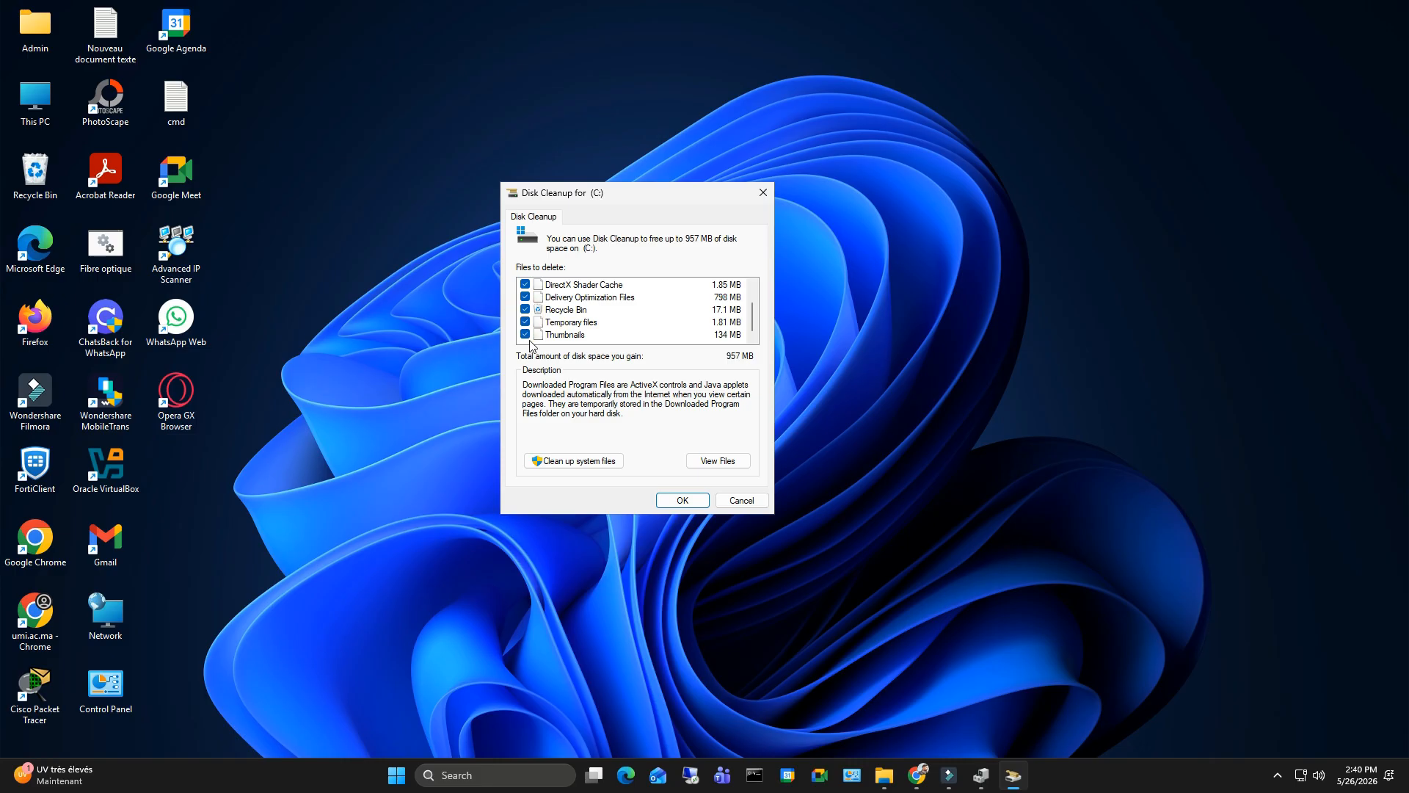
# - Extend the cleanup to system files, including Windows Update Cleanup and Windows upgrade log files, and permanently delete the selected files
pyautogui.scroll(1, 579, 330)
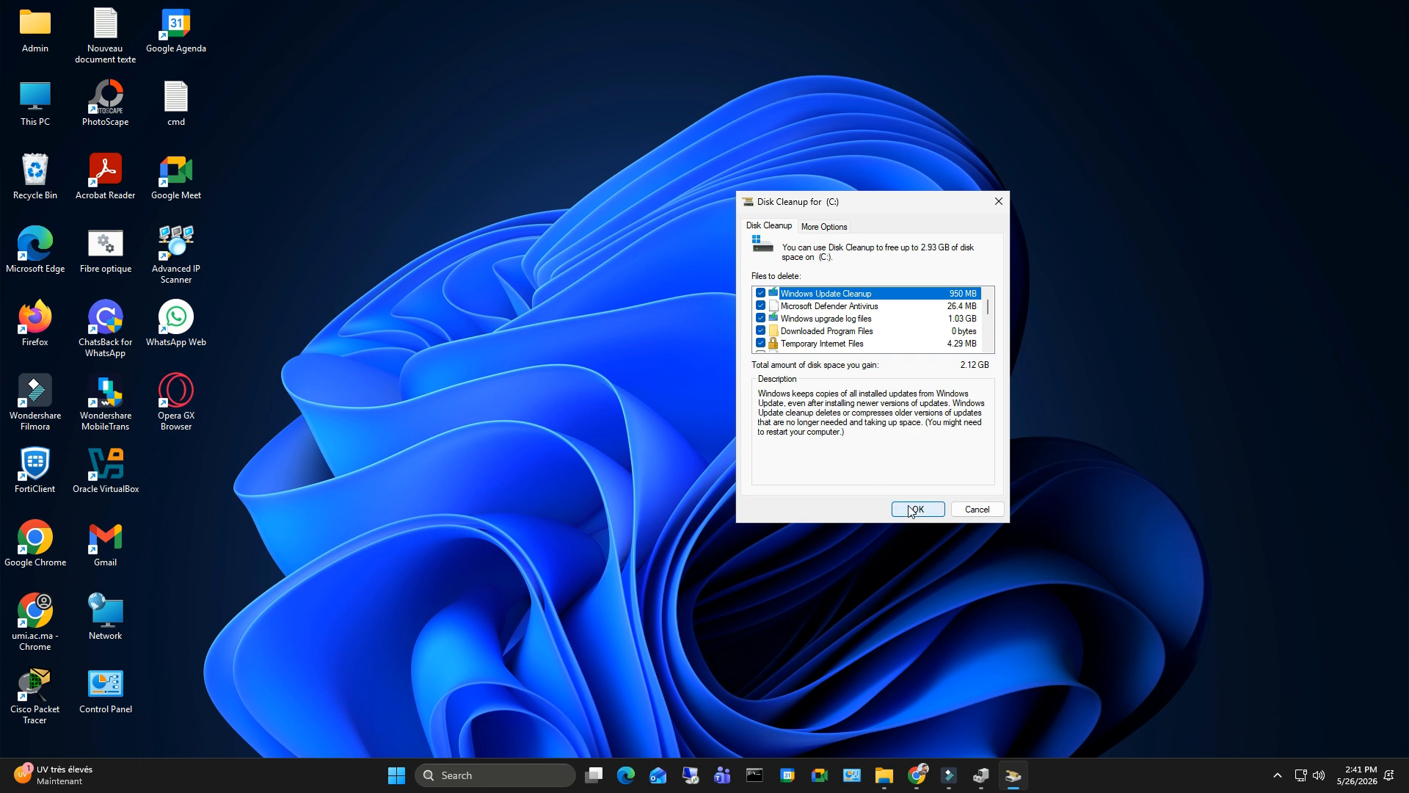
pyautogui.click(913, 510)
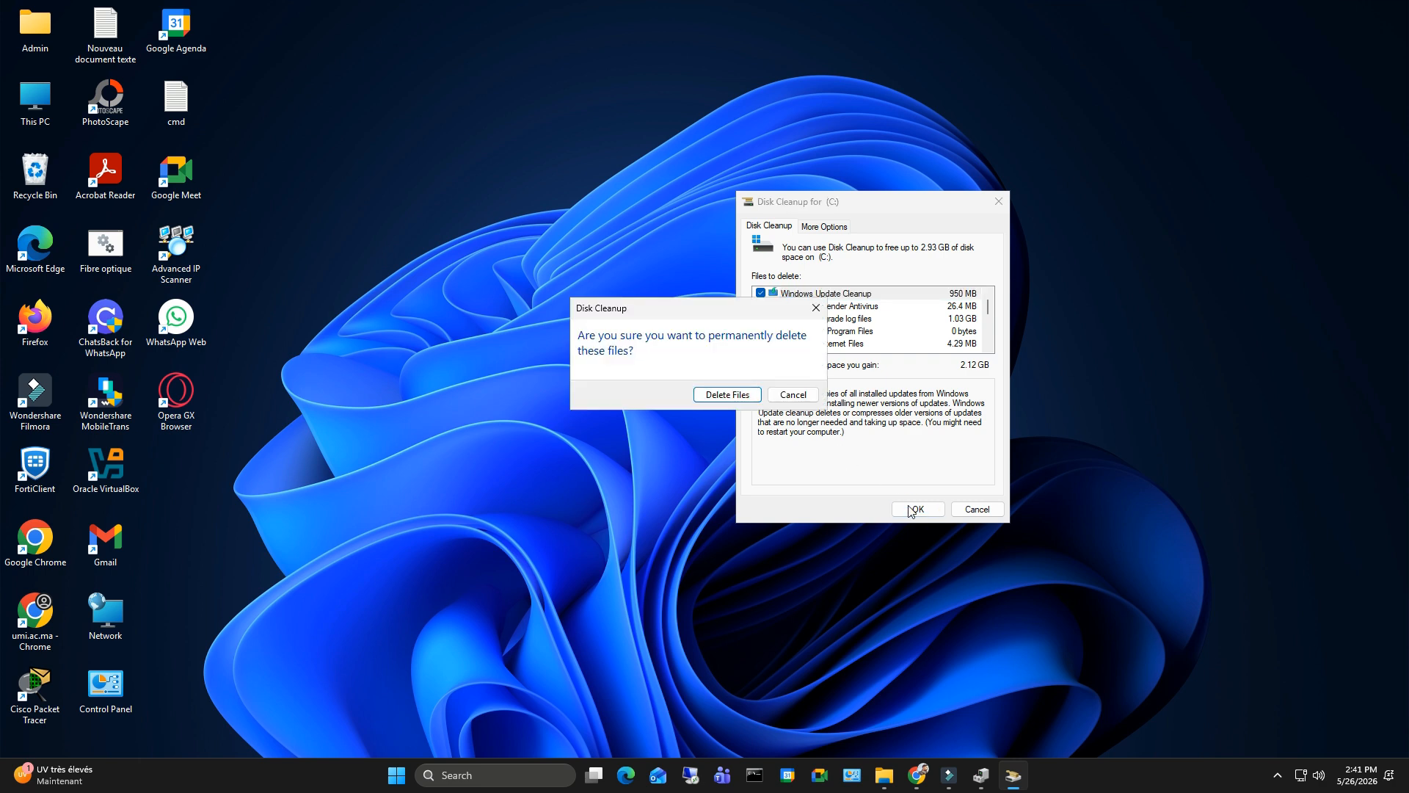
pyautogui.click(737, 398)
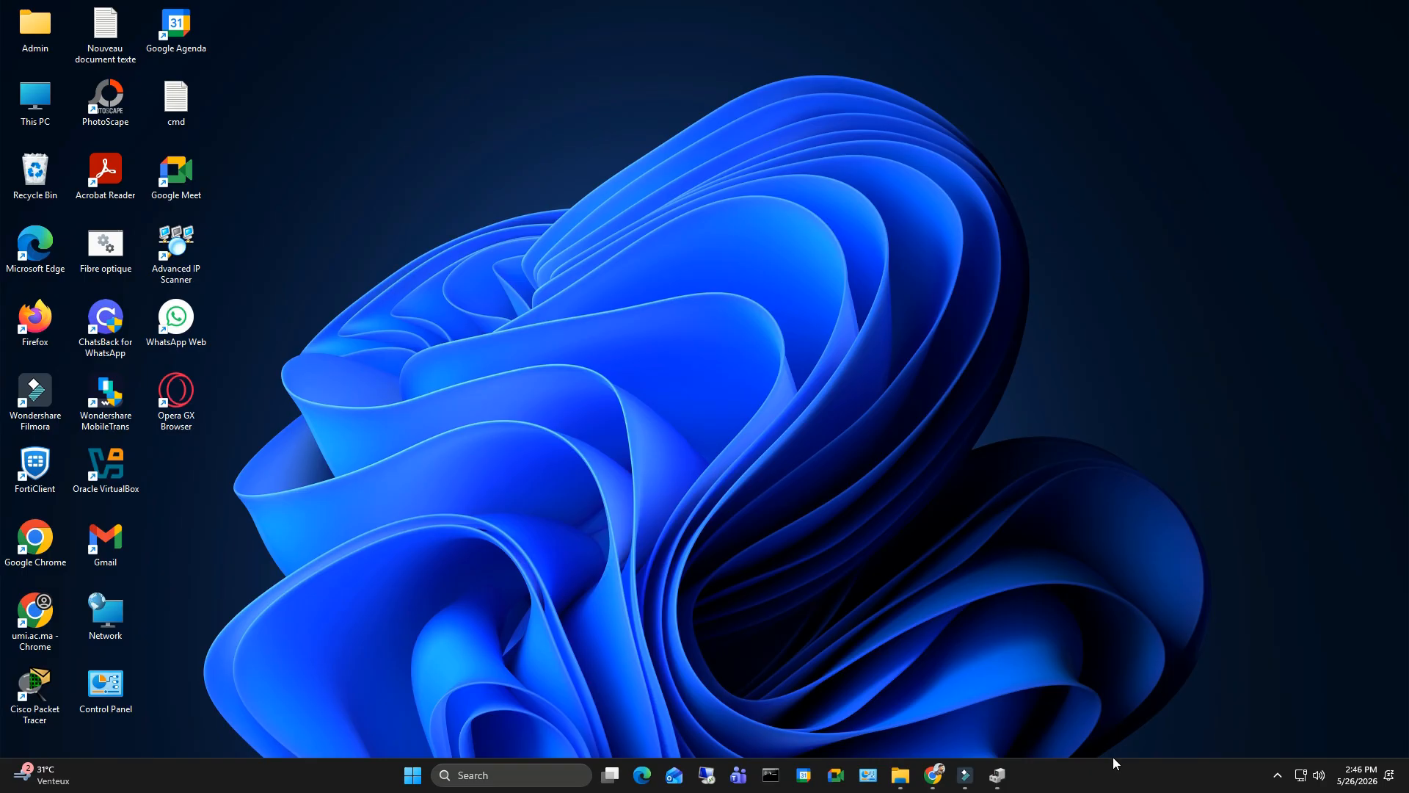
# - Open Task Manager and show its list of startup apps
pyautogui.rightClick(1112, 782)
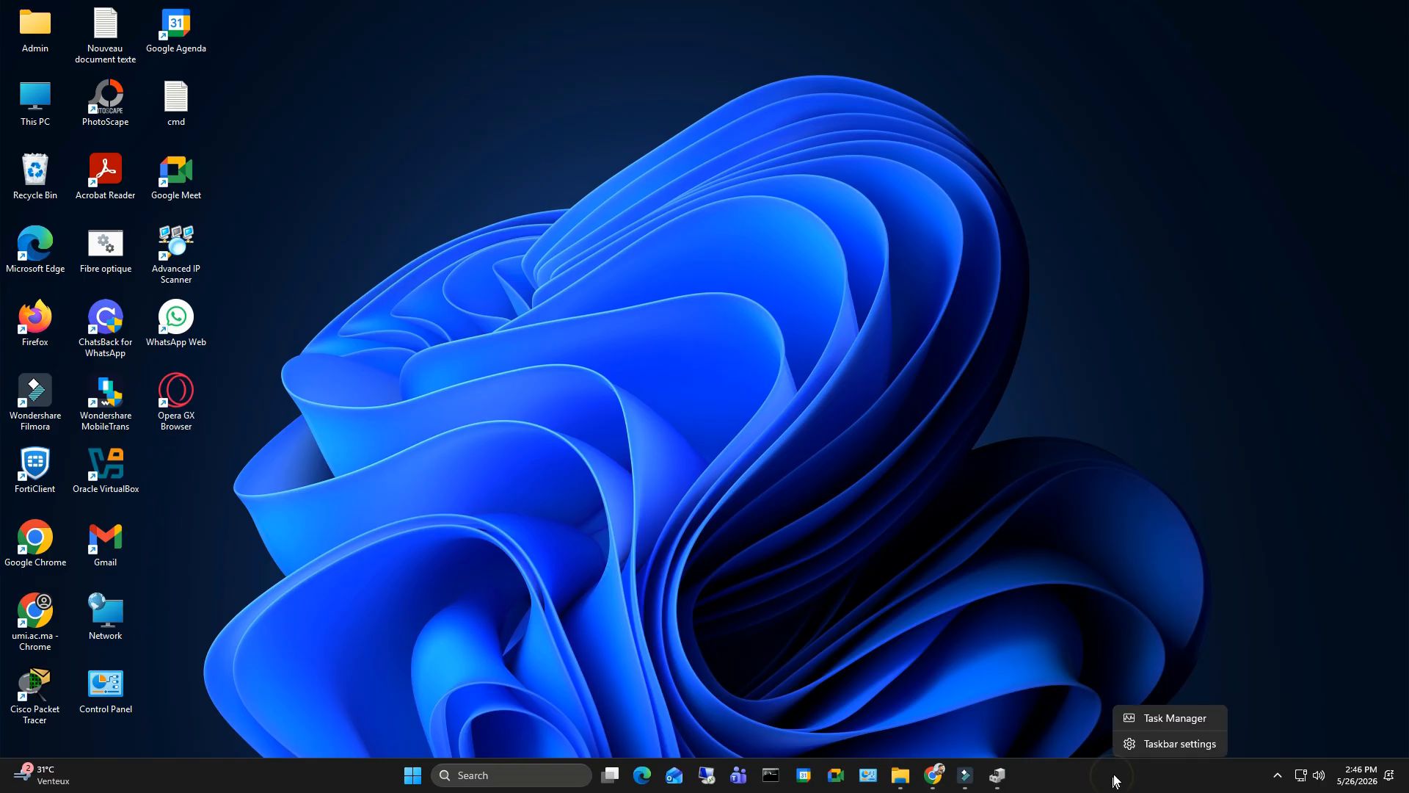
pyautogui.click(1155, 719)
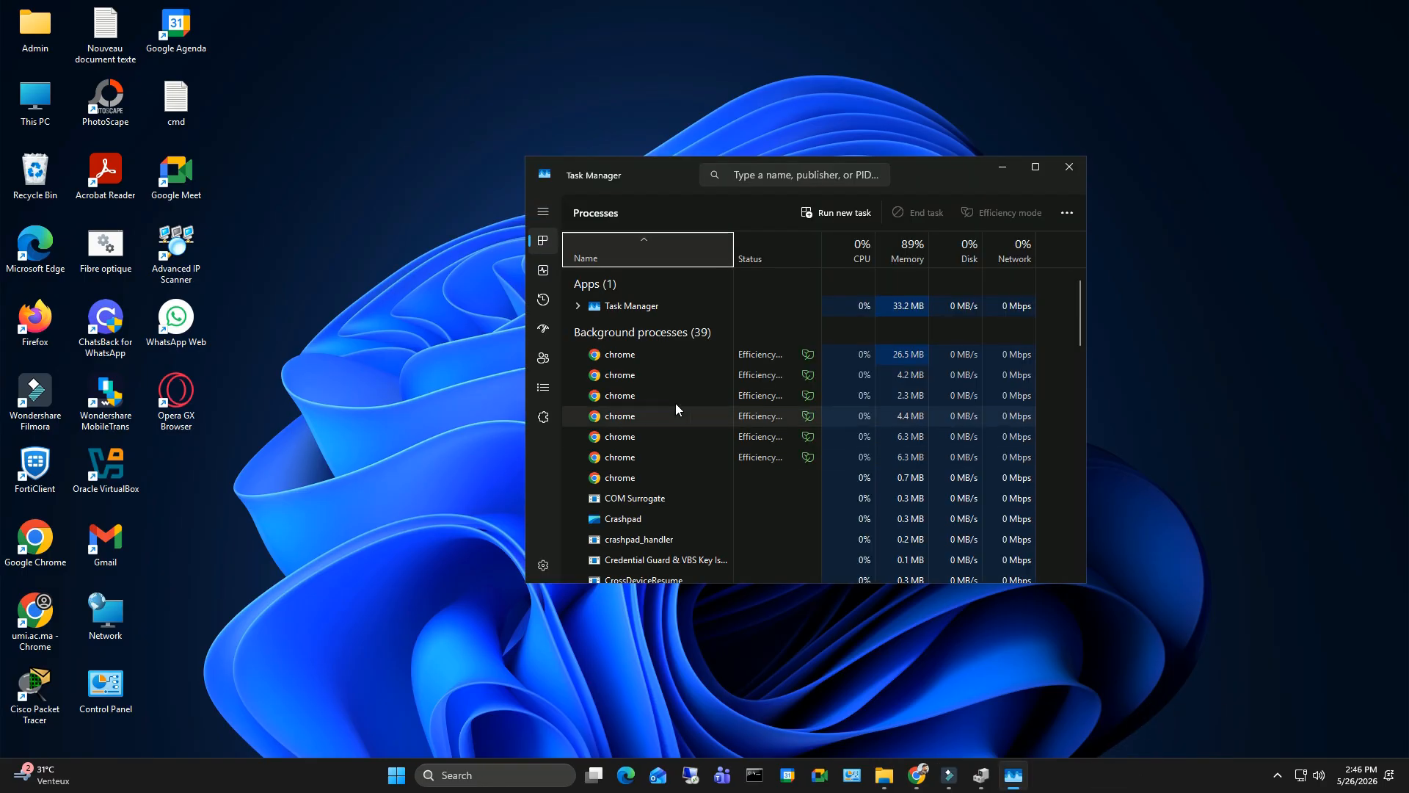
pyautogui.click(543, 334)
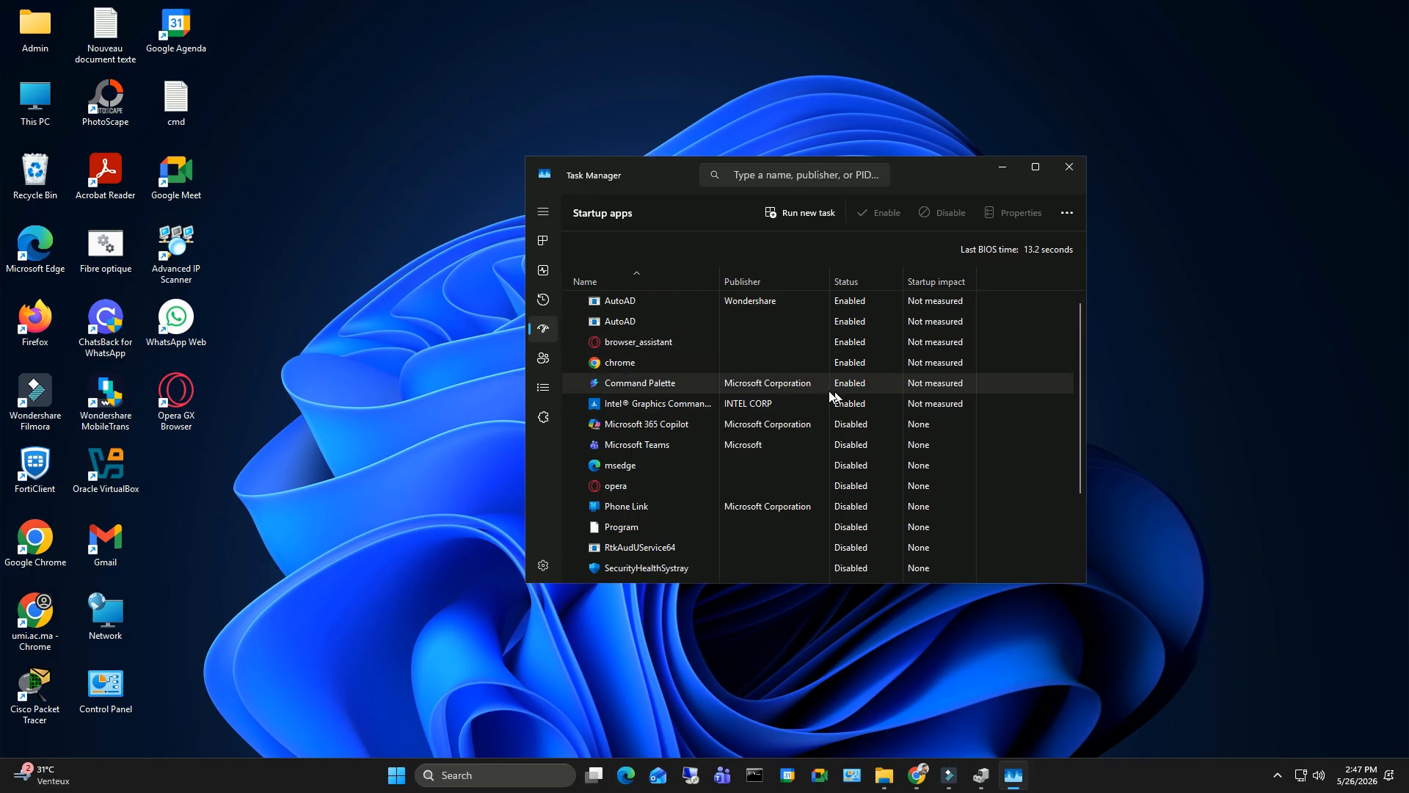
# - Disable both AutoAD entries, browser_assistant, chrome and Command Palette as startup apps
pyautogui.rightClick(840, 300)
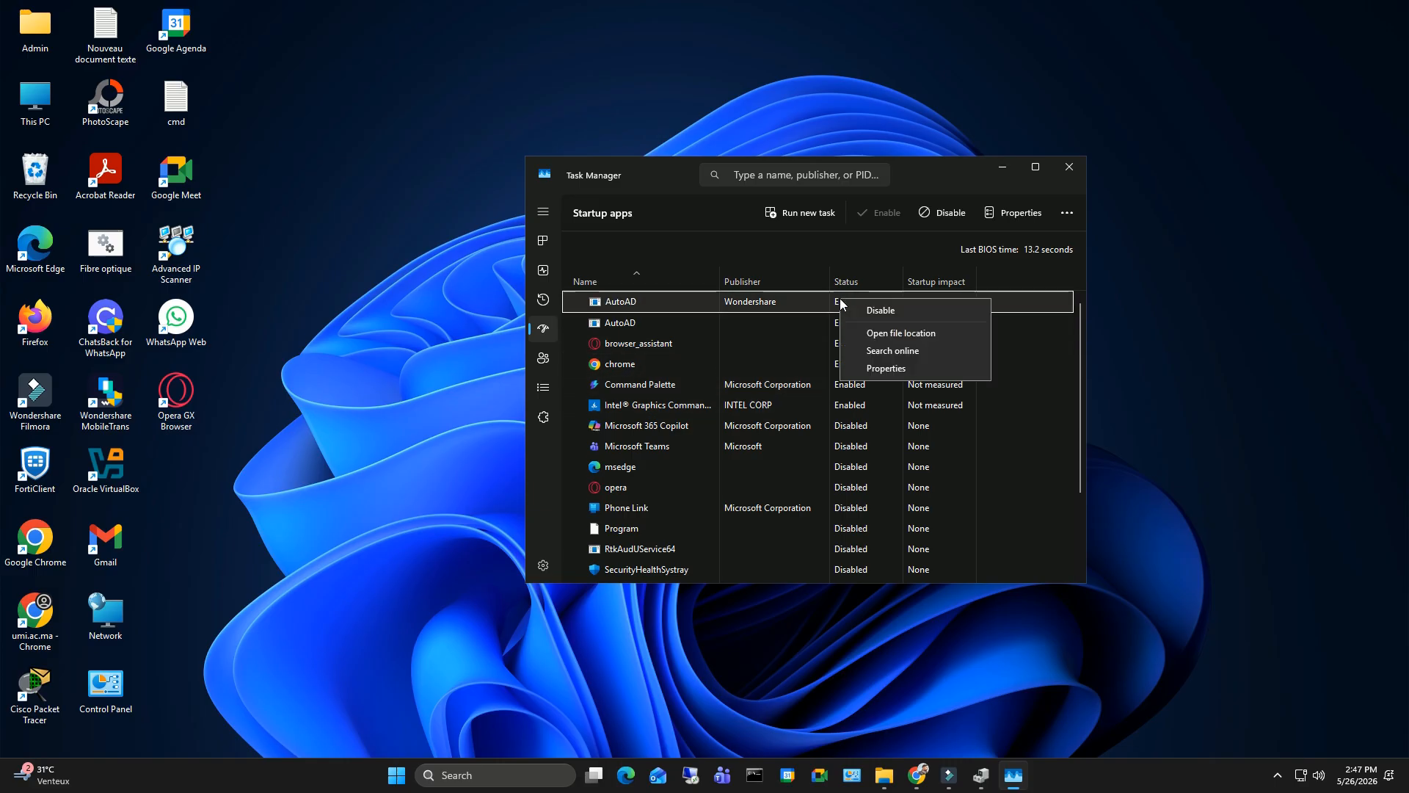
pyautogui.click(902, 315)
pyautogui.rightClick(844, 321)
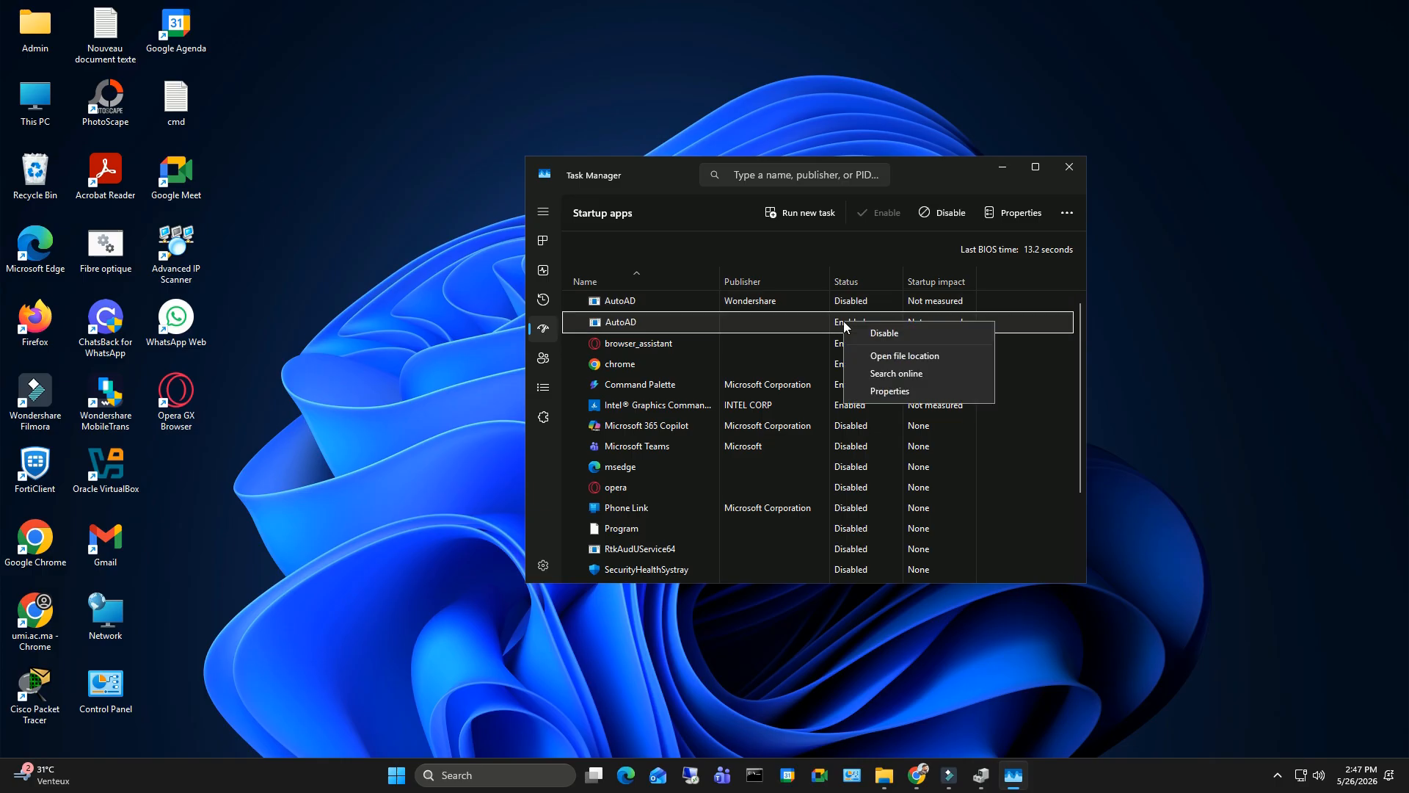
pyautogui.click(887, 333)
pyautogui.rightClick(843, 341)
pyautogui.click(891, 354)
pyautogui.rightClick(848, 361)
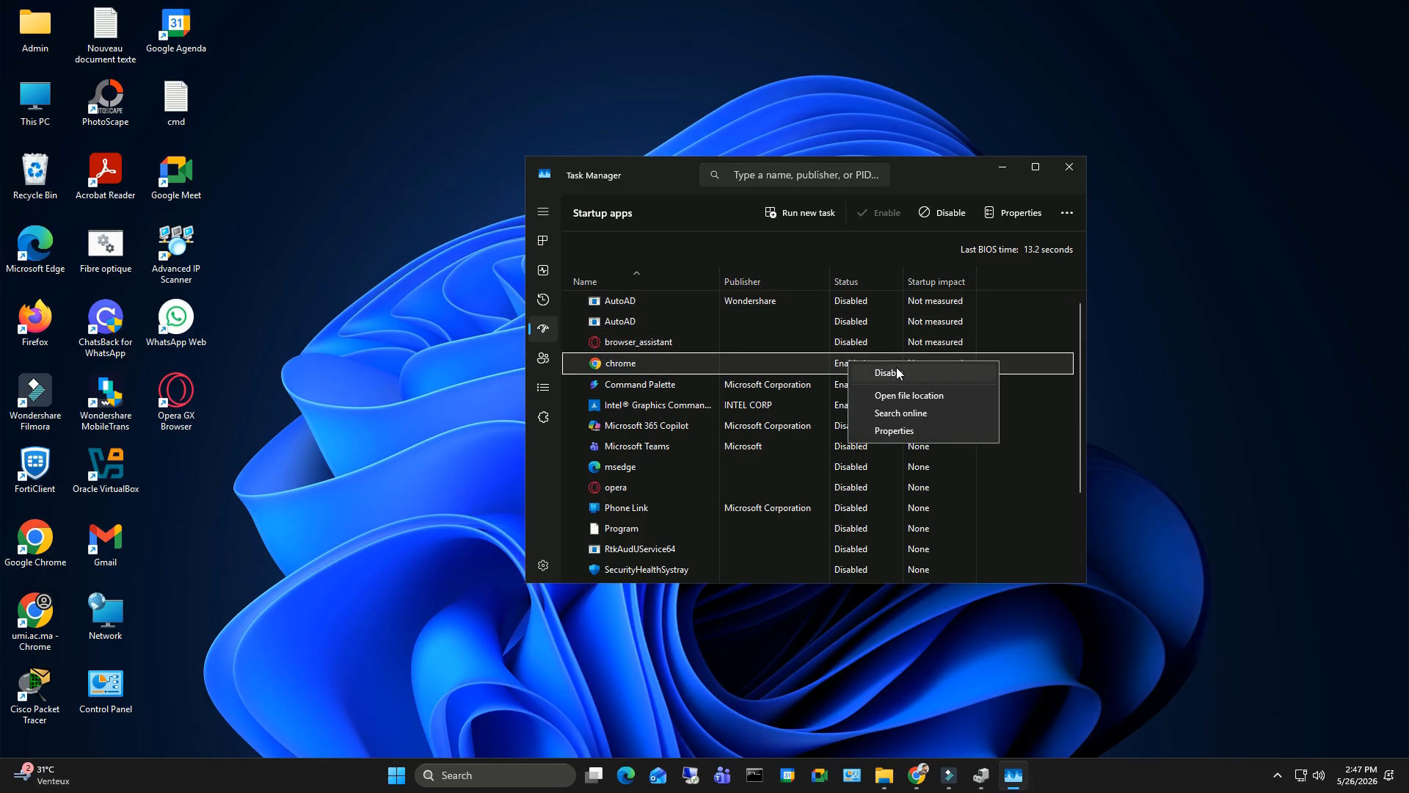
pyautogui.click(897, 367)
pyautogui.rightClick(861, 382)
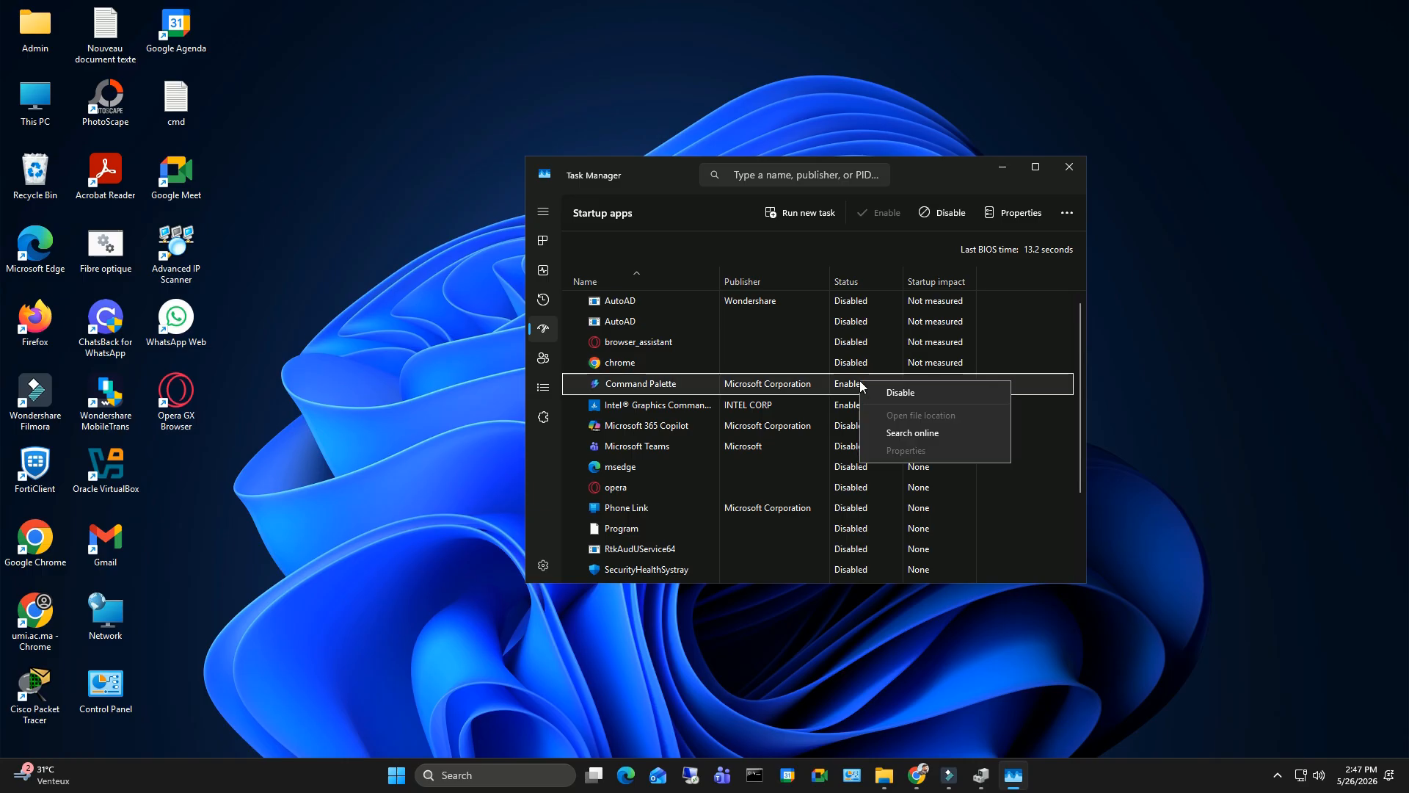
pyautogui.click(899, 393)
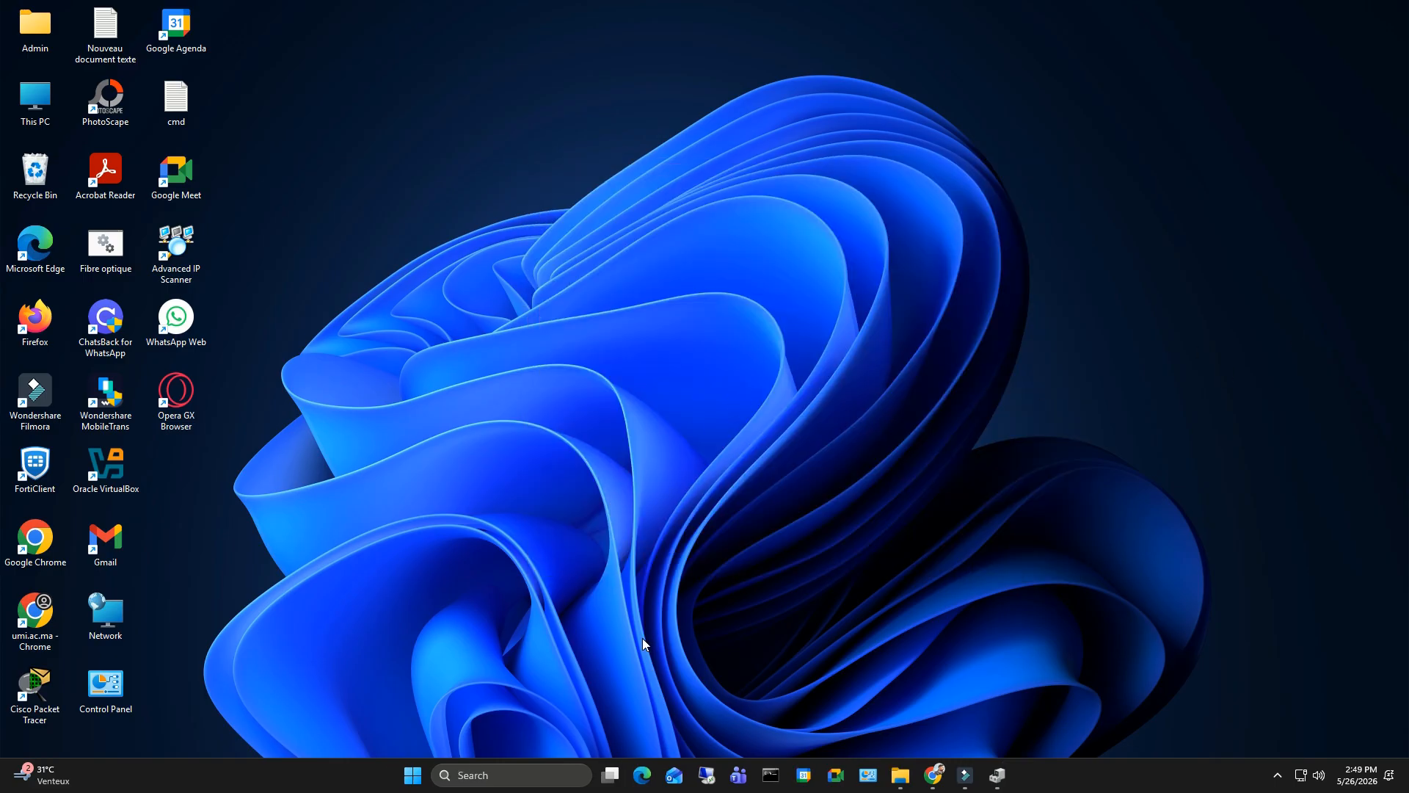
# - Search Windows for cmd and open Command Prompt as administrator
pyautogui.click(461, 775)
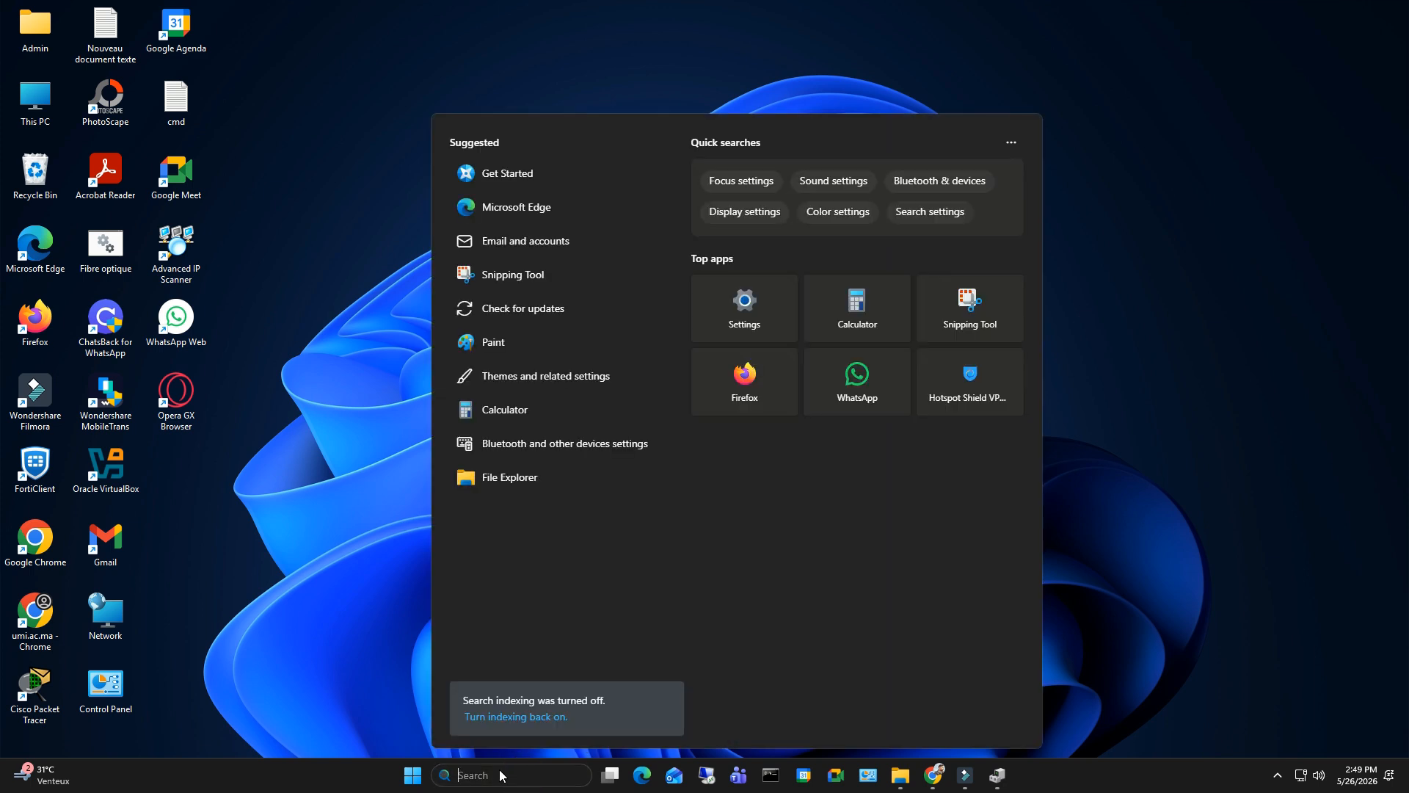
pyautogui.write('control Panel')
pyautogui.hotkey('ctrl', 'a')
pyautogui.write('cmd')
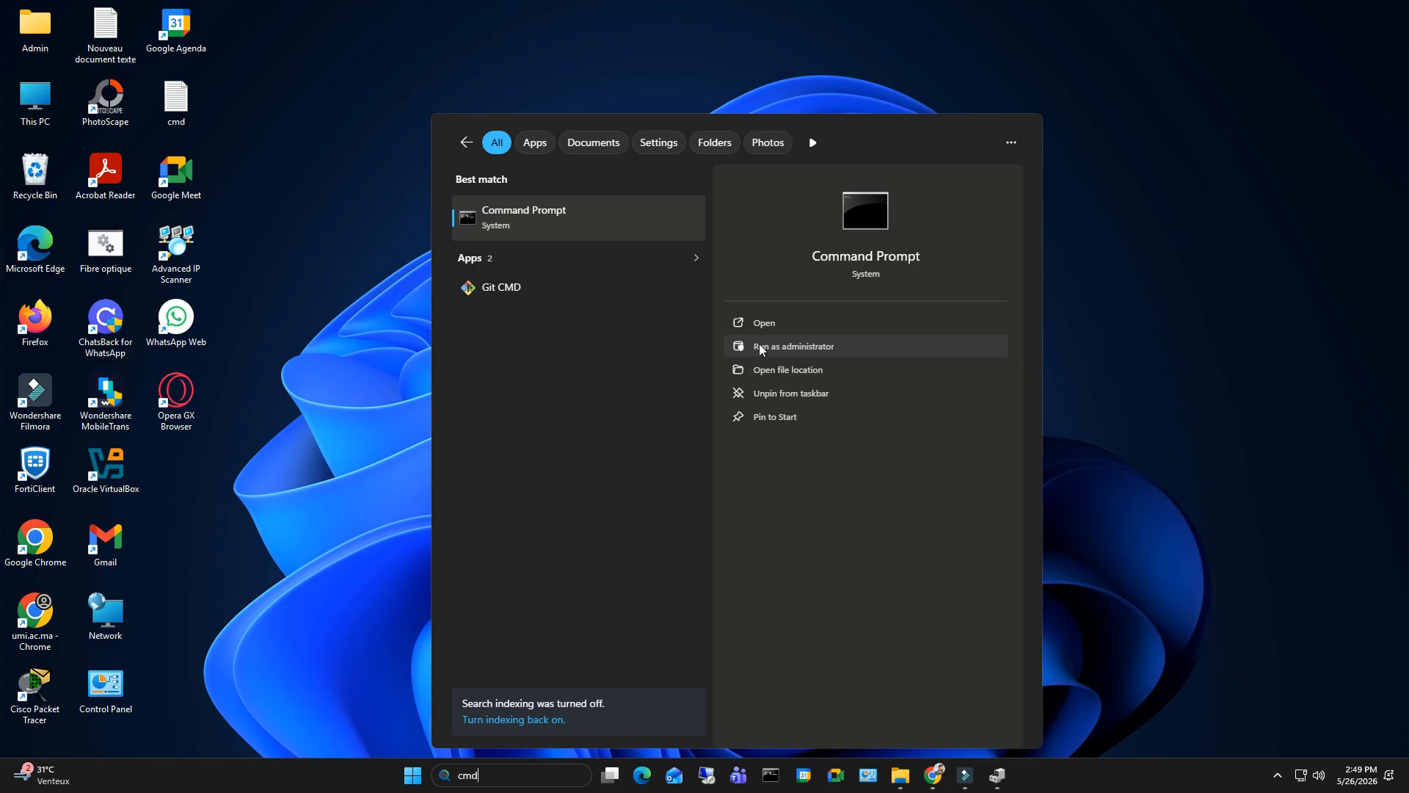
pyautogui.click(786, 346)
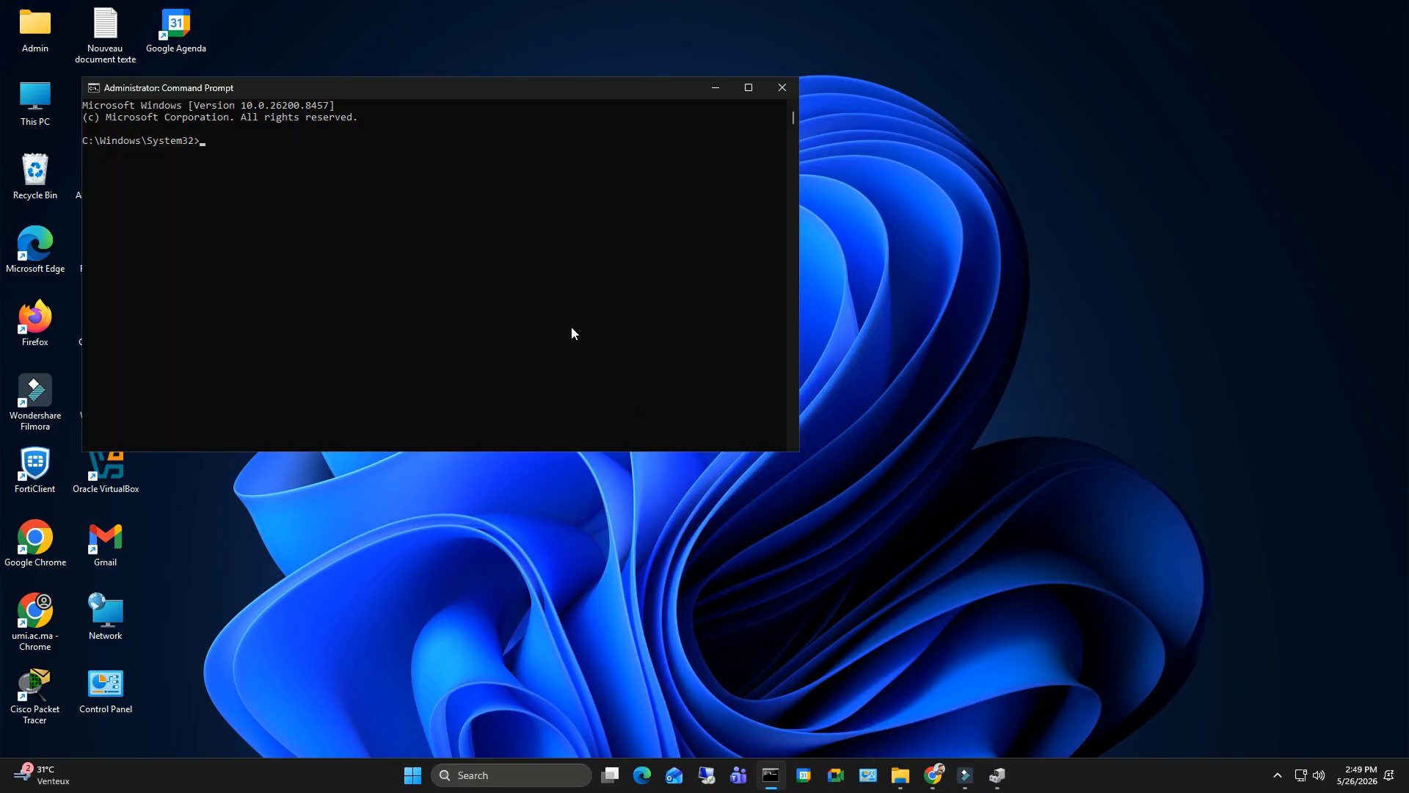
# - Run the system file scan with the command sfc/scannow
pyautogui.write('sfc/scannow')
pyautogui.press('Return')
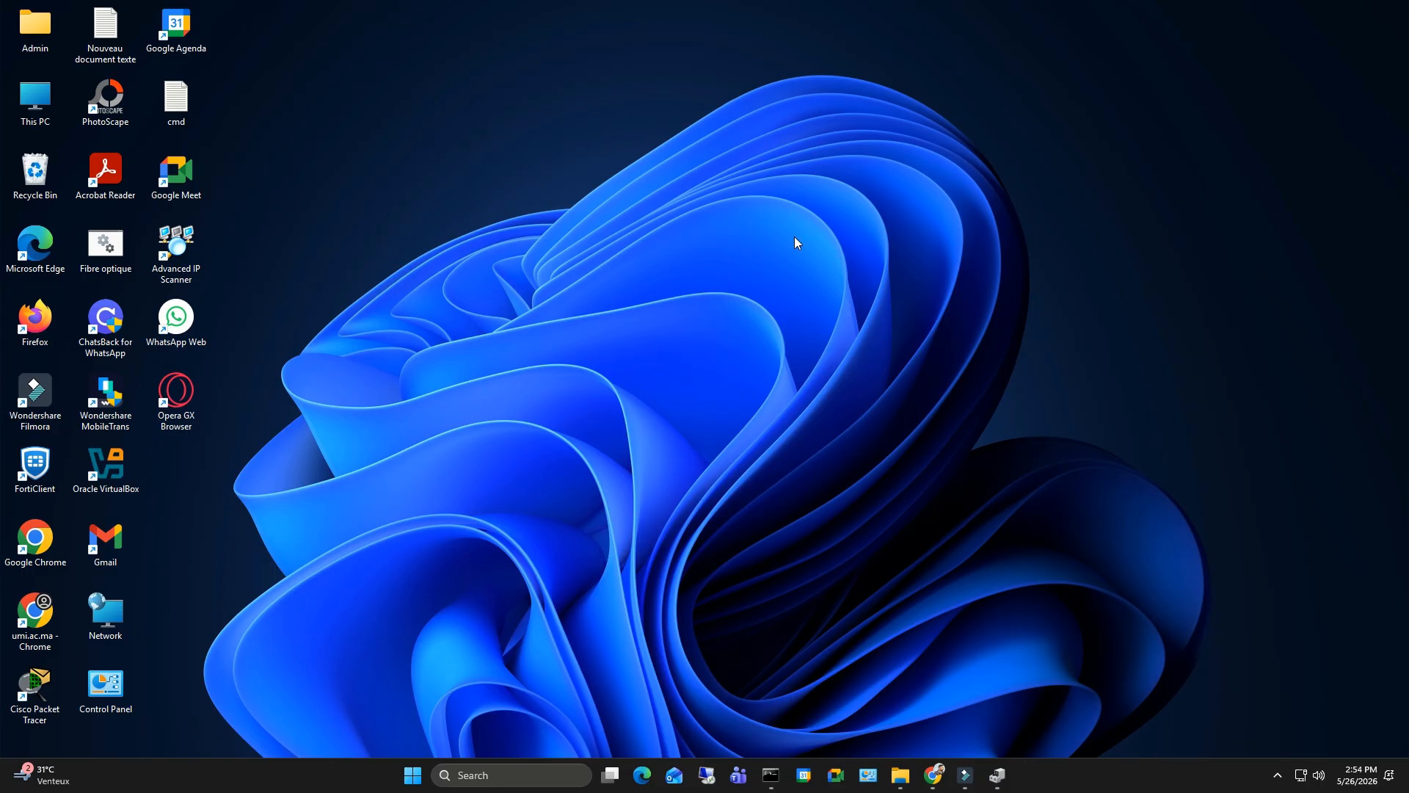
# - Open the Gaming section of Windows Settings and set Game Mode to On
pyautogui.rightClick(412, 775)
pyautogui.click(393, 618)
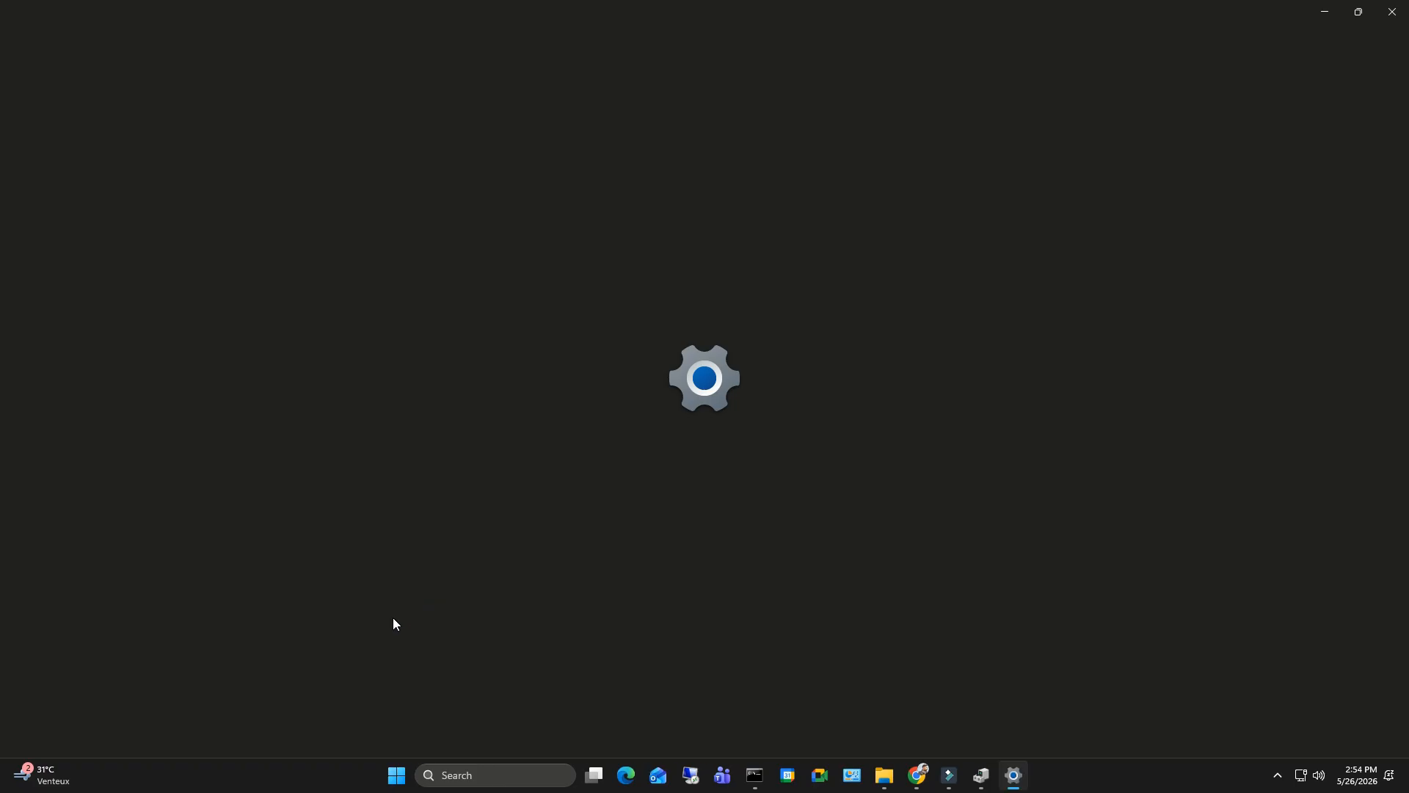
pyautogui.click(84, 353)
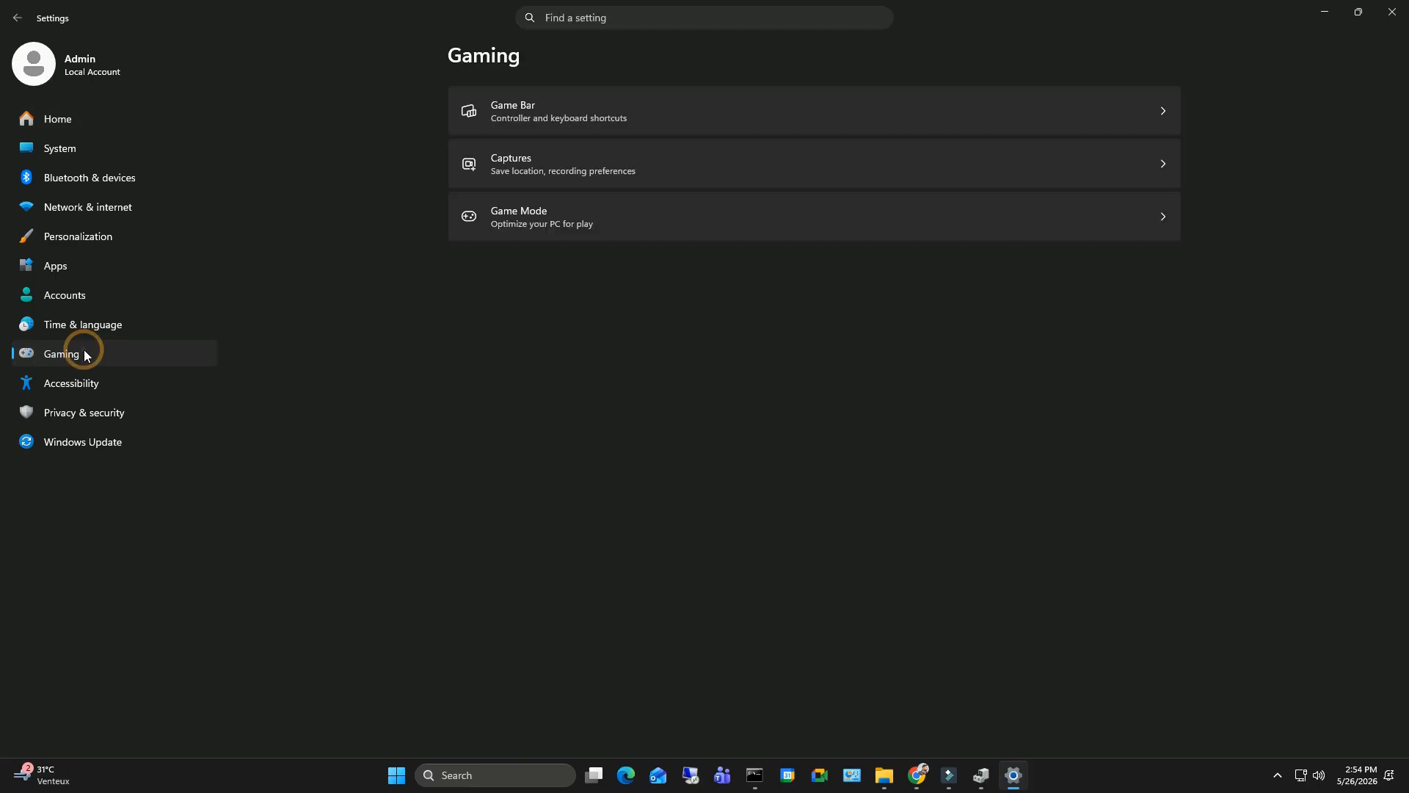
pyautogui.click(472, 224)
pyautogui.click(1151, 112)
pyautogui.click(1151, 112)
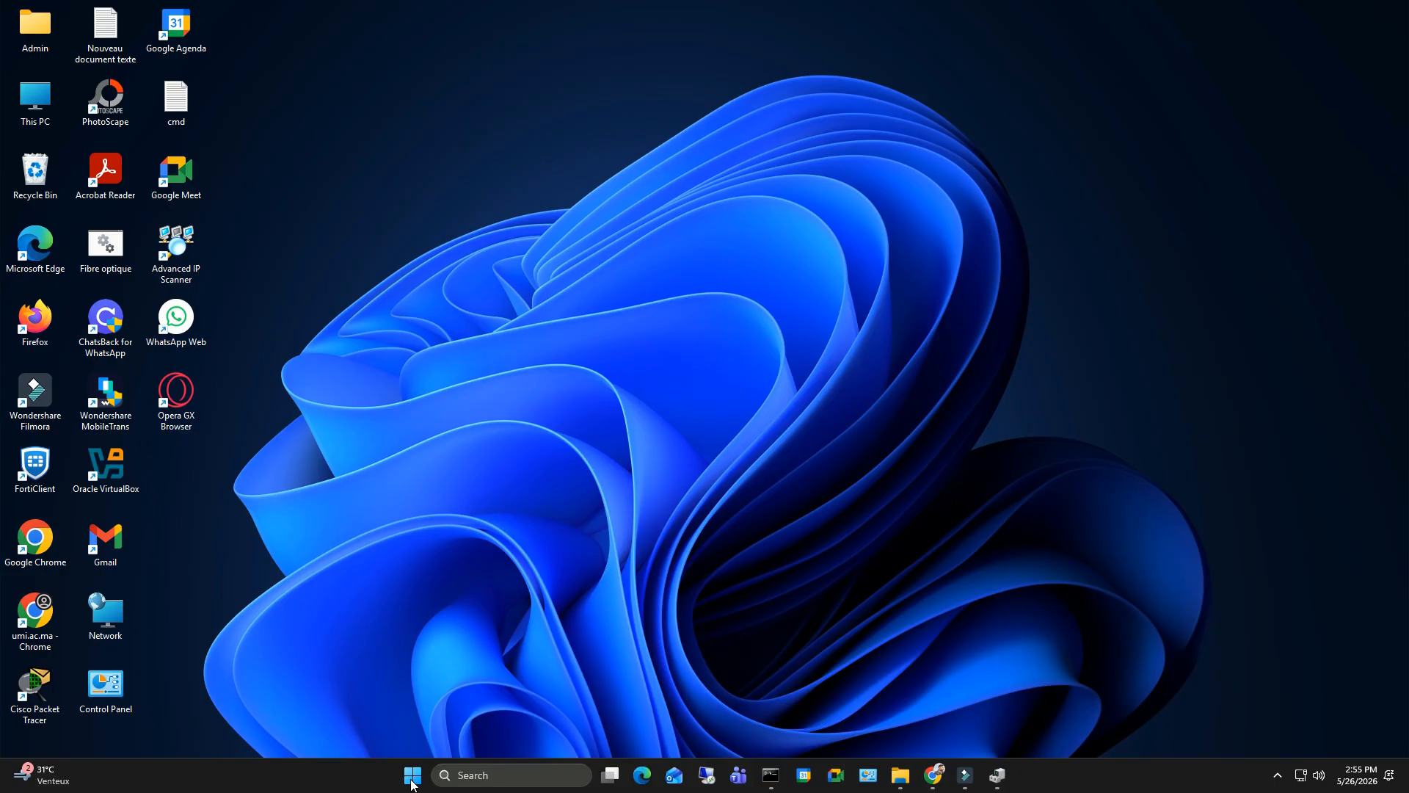
# - Bring up the power options for restarting the PC
pyautogui.click(412, 780)
pyautogui.click(956, 727)
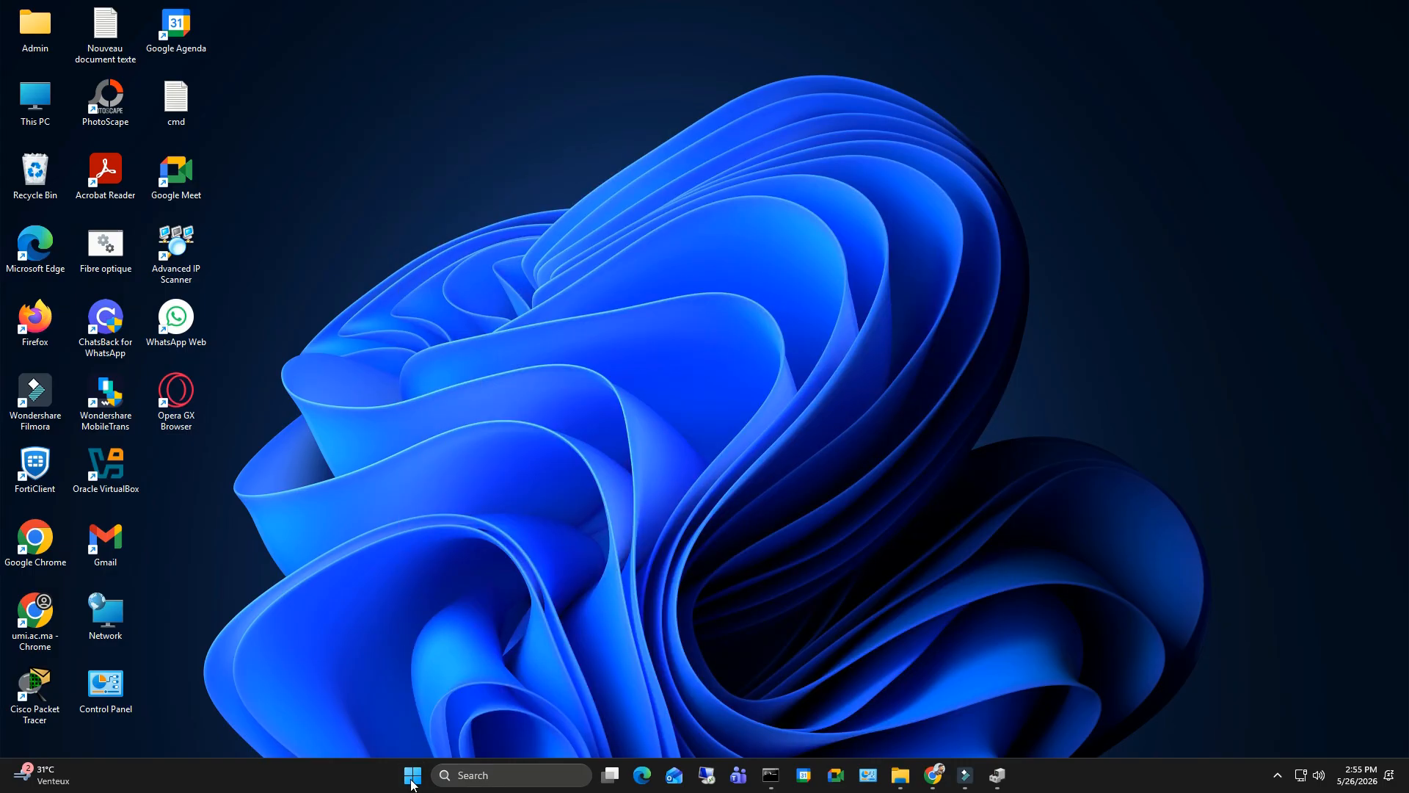
pyautogui.click(413, 782)
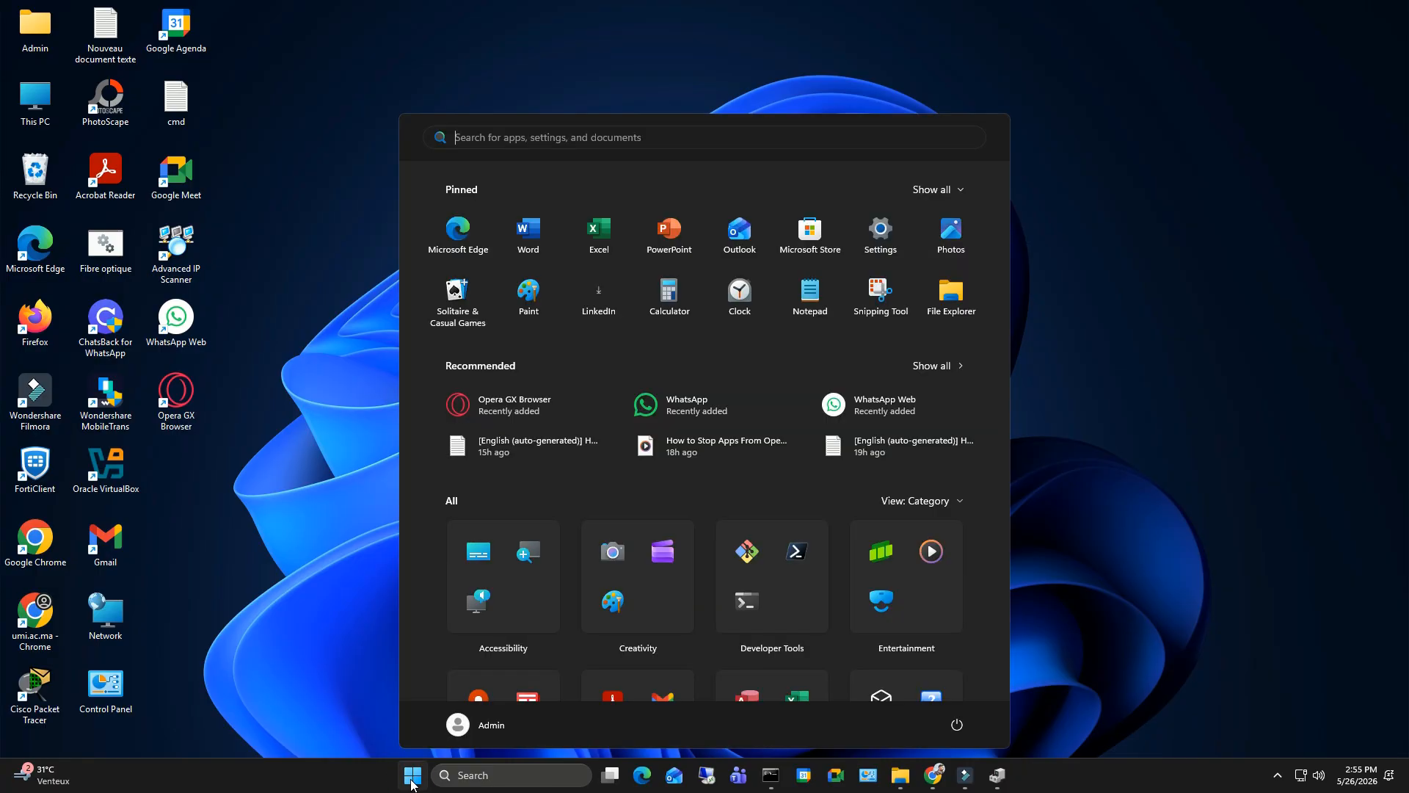
pyautogui.click(957, 724)
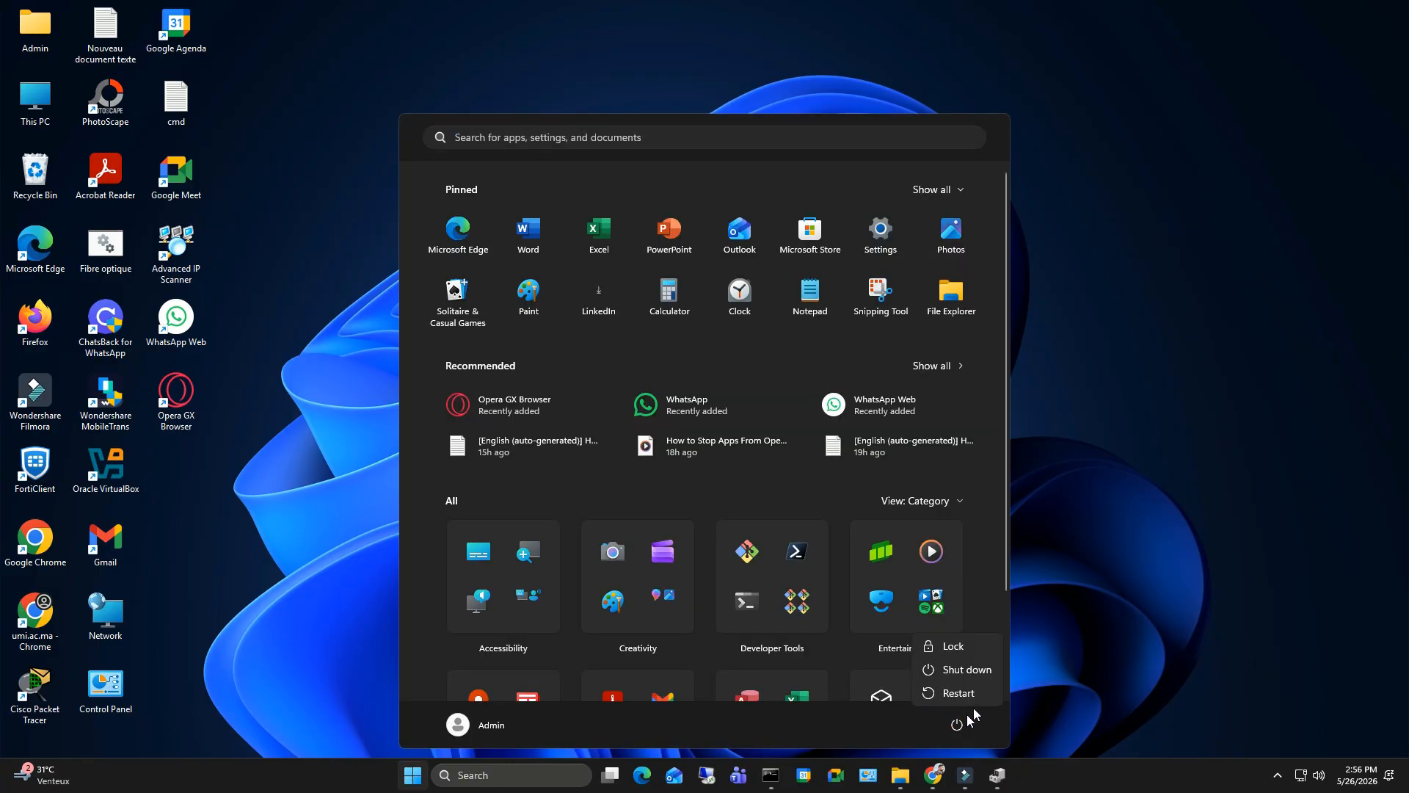